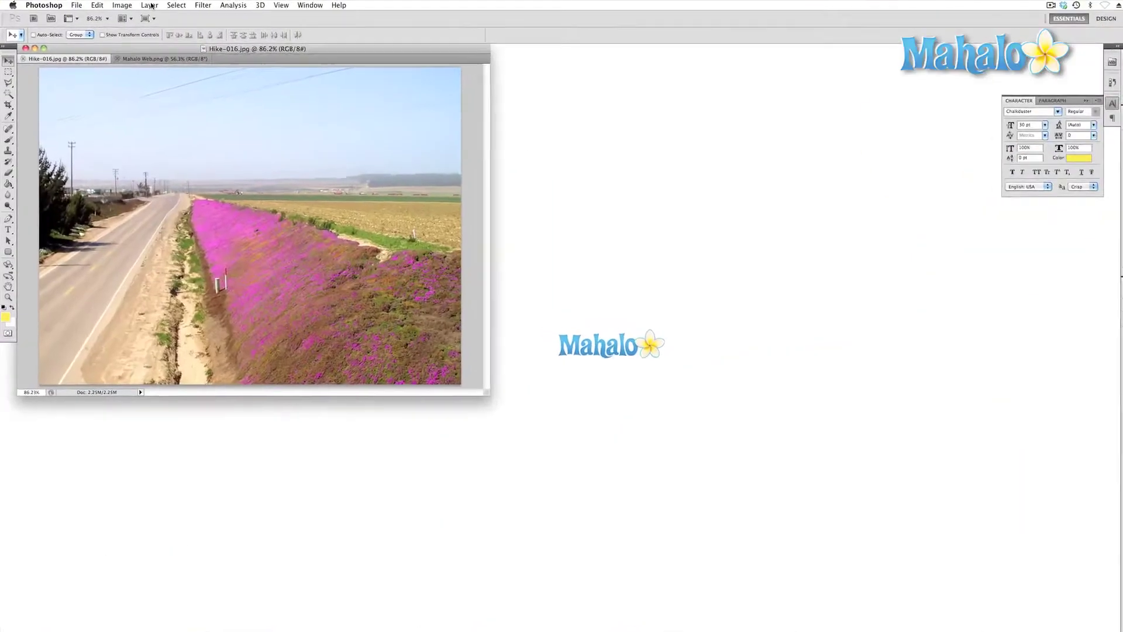
Open the Filter menu over the roadside pink-flower photo
left_click(215, 5)
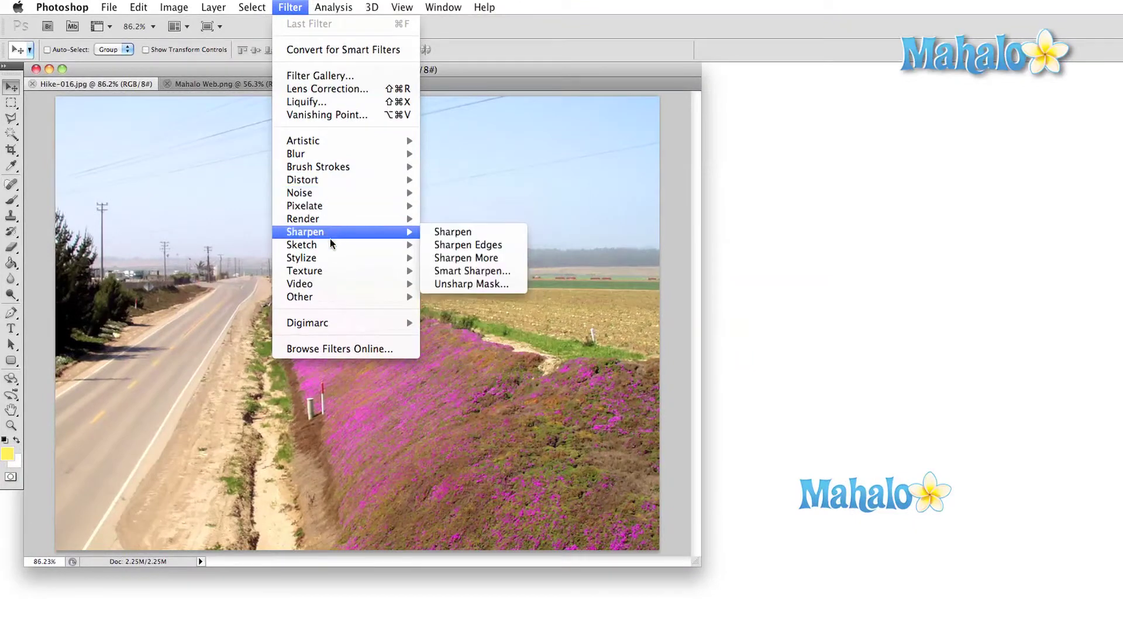
mouse_move(299, 283)
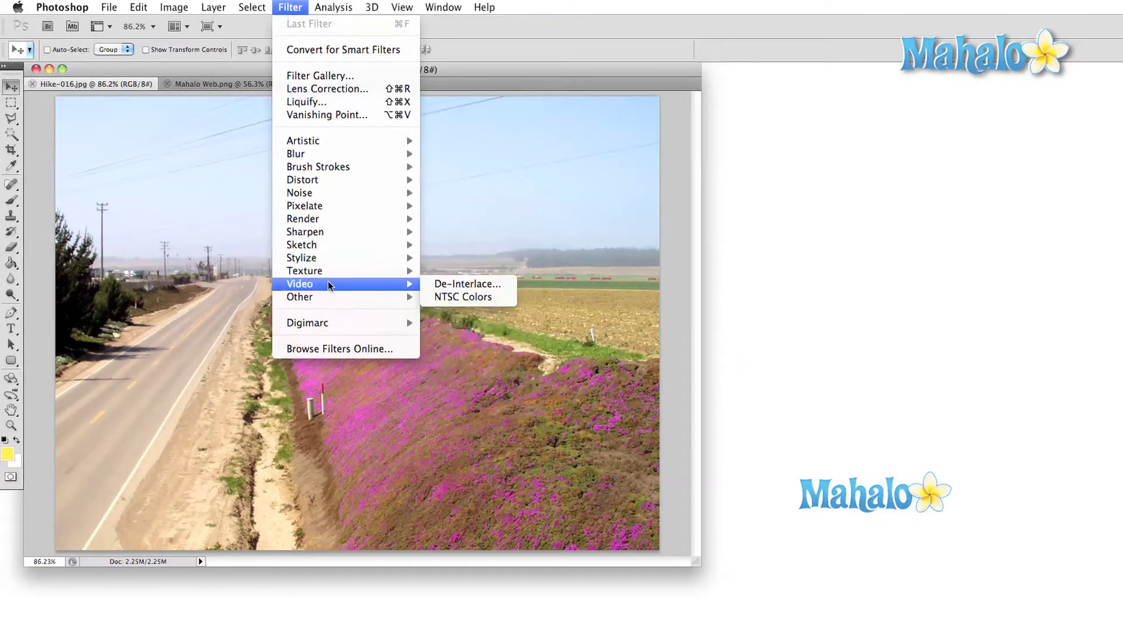
Open the Filter Gallery to preview the Texture Patchwork filter
left_click(313, 78)
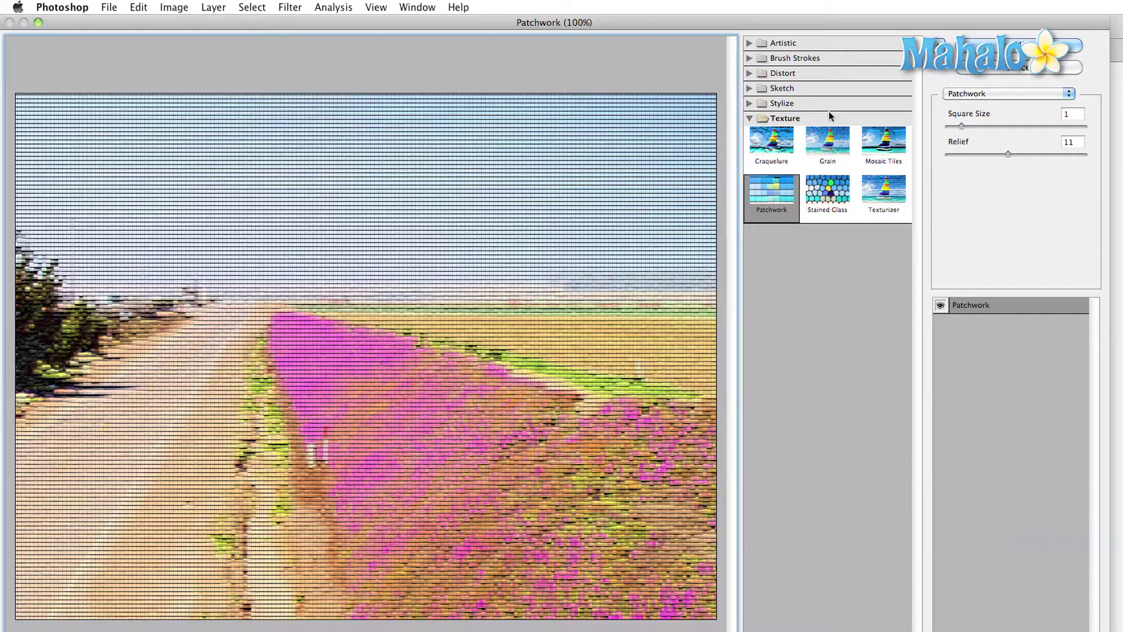
Cancel the Patchwork preview and reopen the Filter Gallery
left_click(1066, 66)
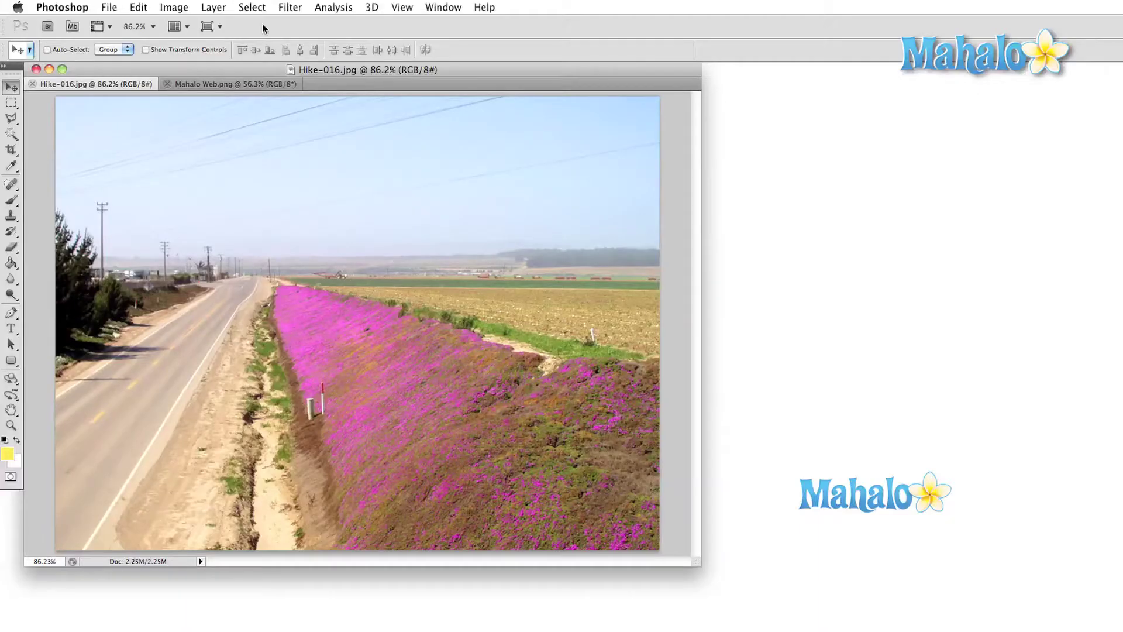
left_click(289, 7)
mouse_move(347, 141)
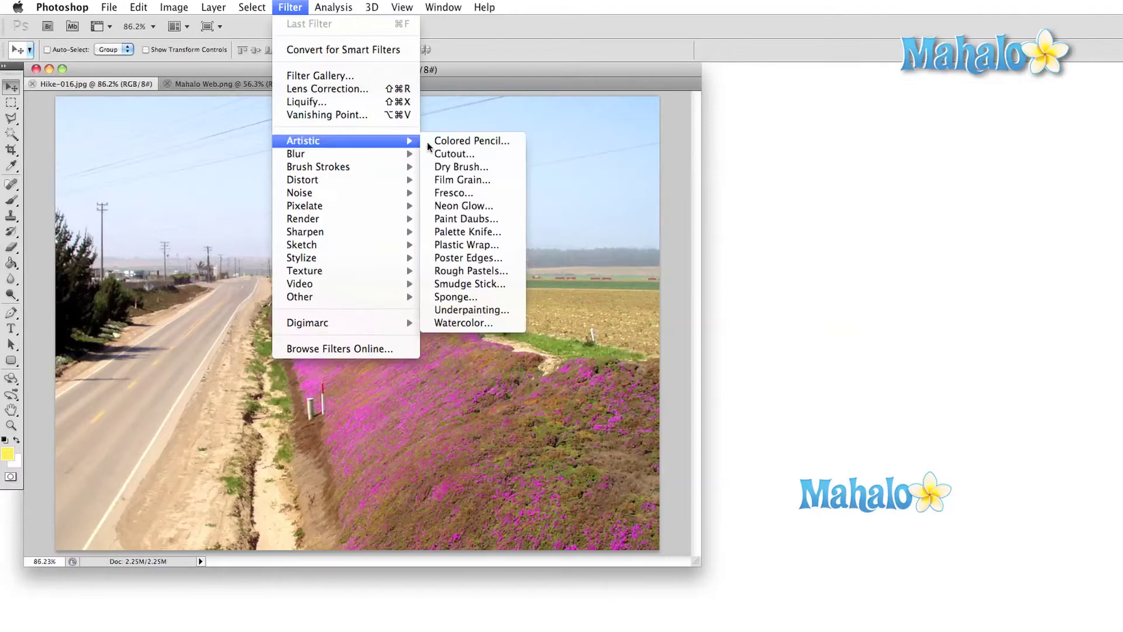
left_click(460, 168)
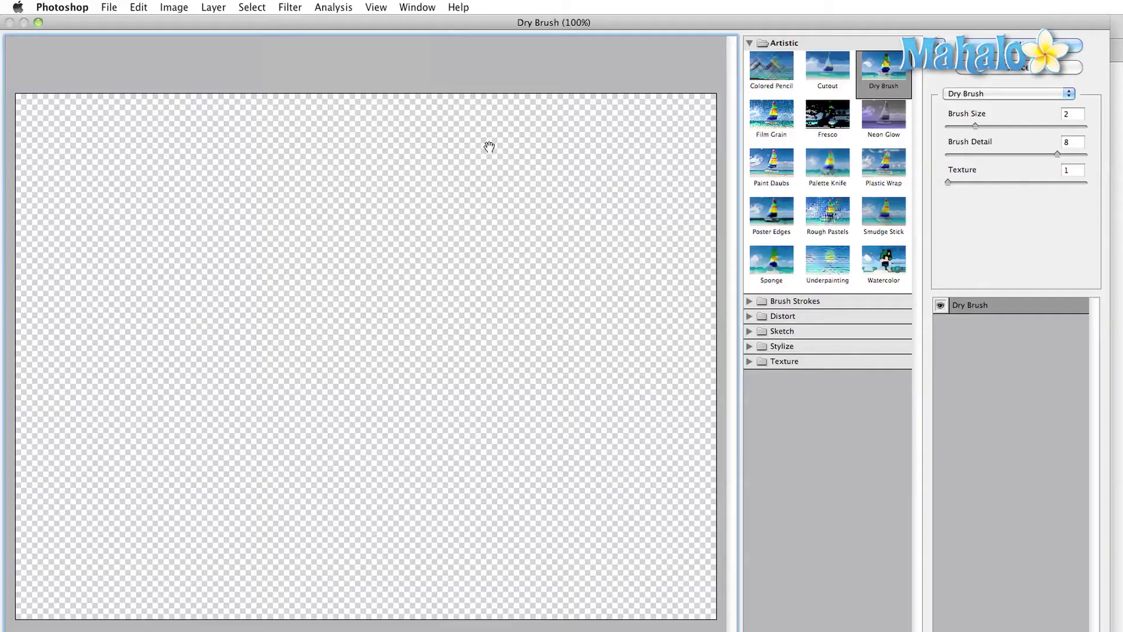
Preview Cutout, Angled Strokes and Dark Strokes, then collapse those groups and expand Texture
left_click(826, 70)
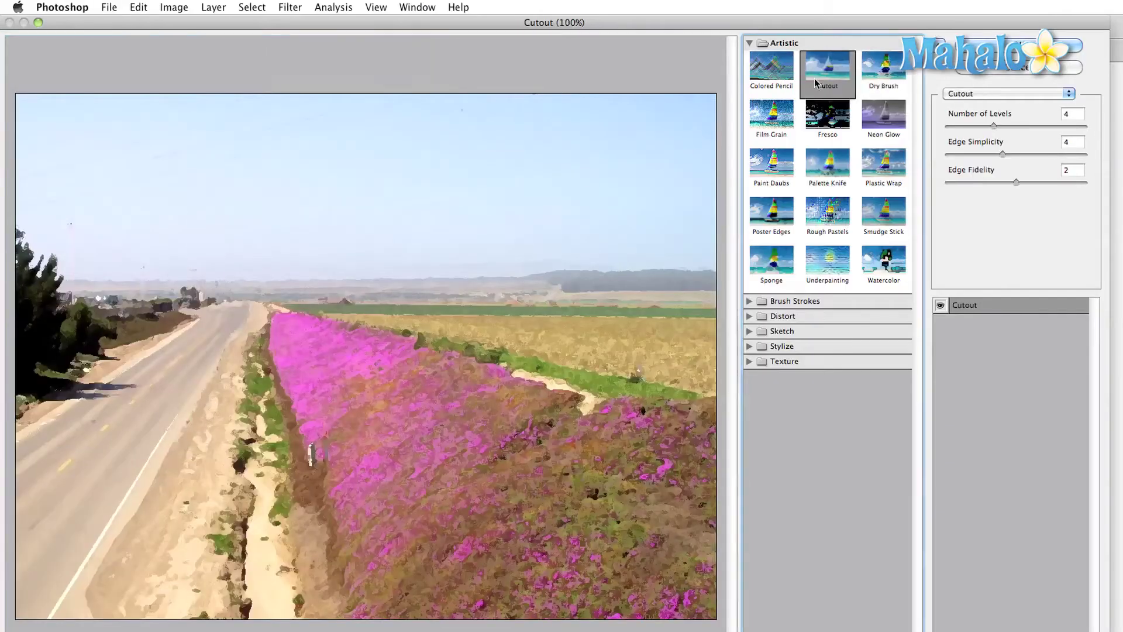
left_click(750, 302)
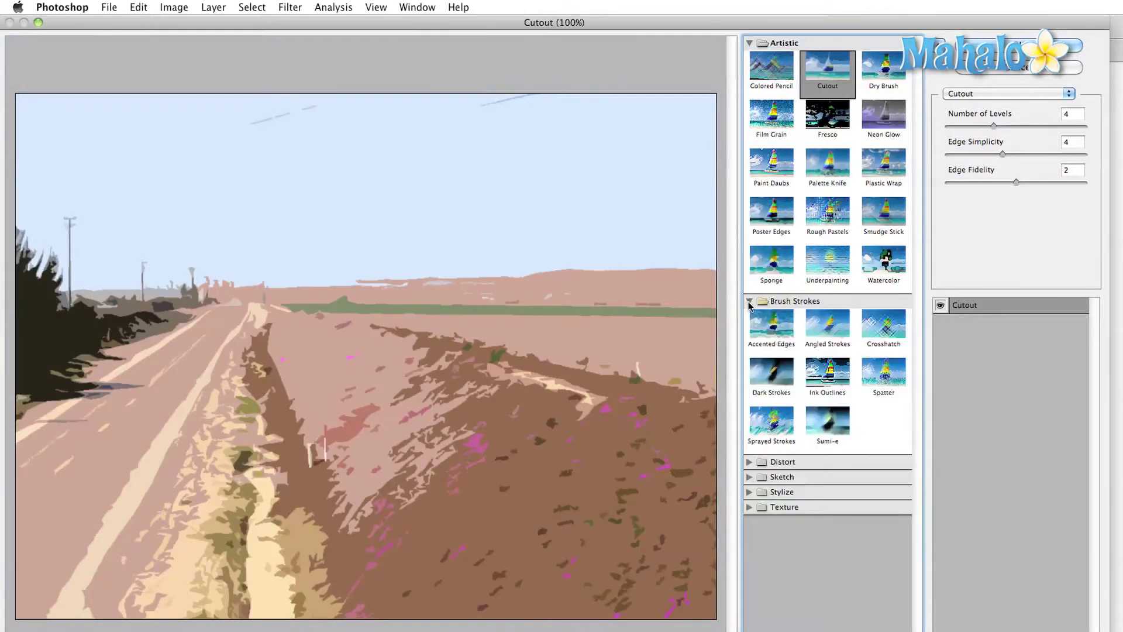
left_click(812, 333)
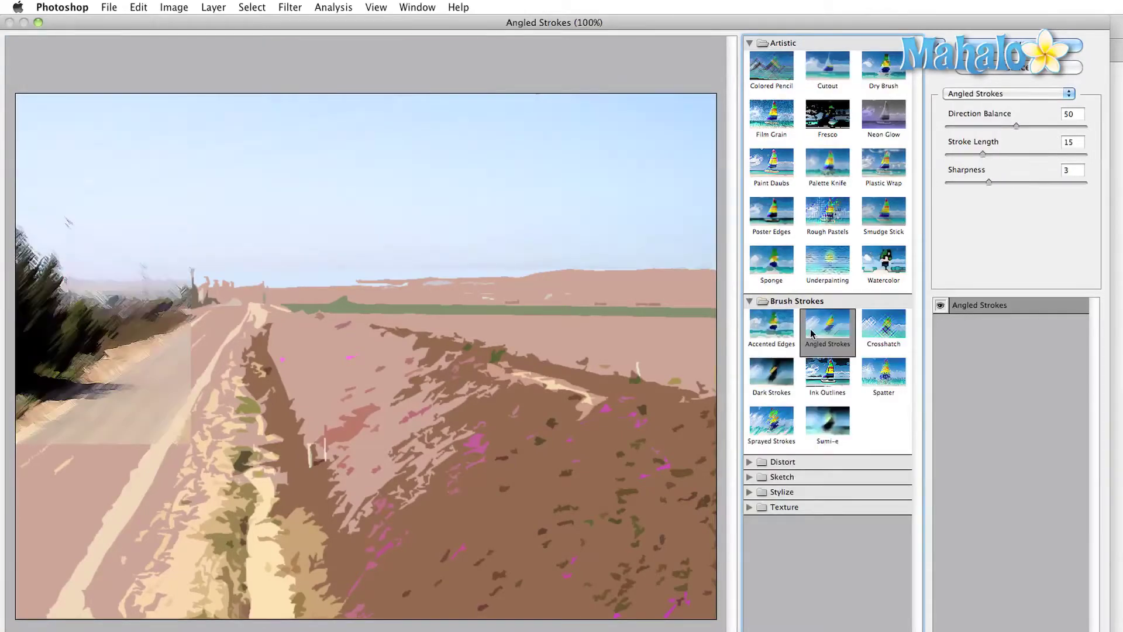
left_click(790, 379)
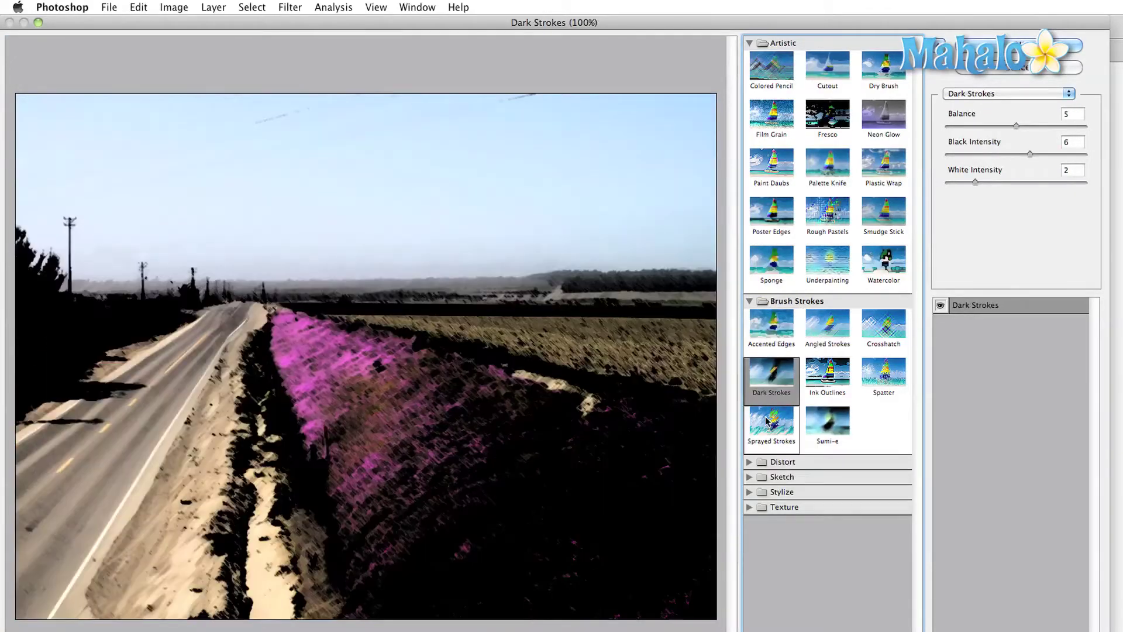
left_click(749, 42)
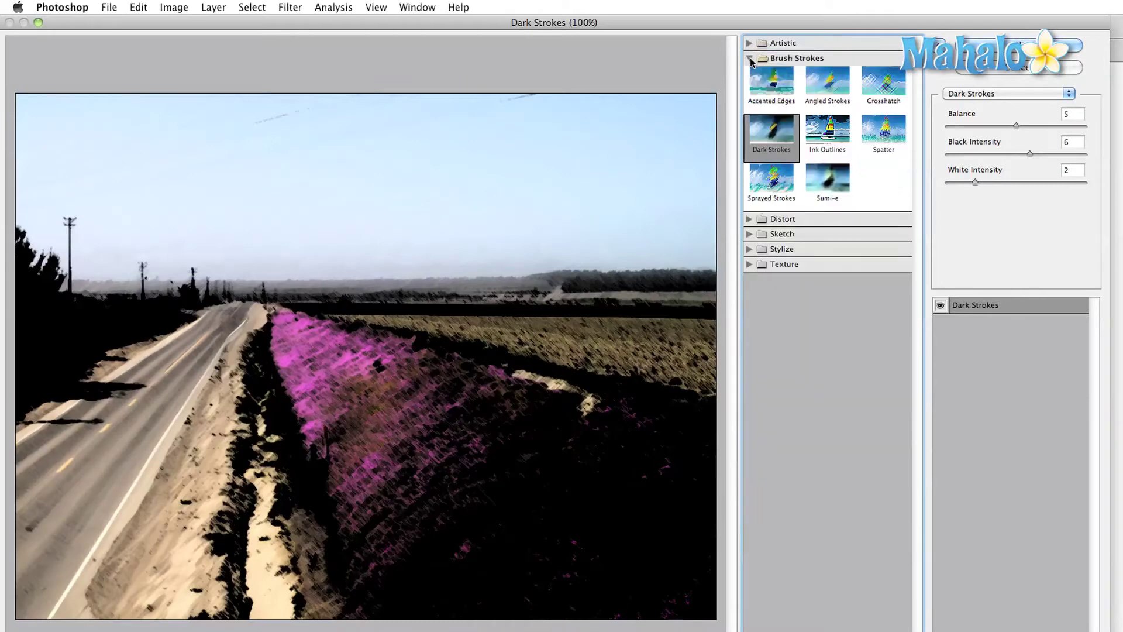
left_click(749, 58)
left_click(748, 118)
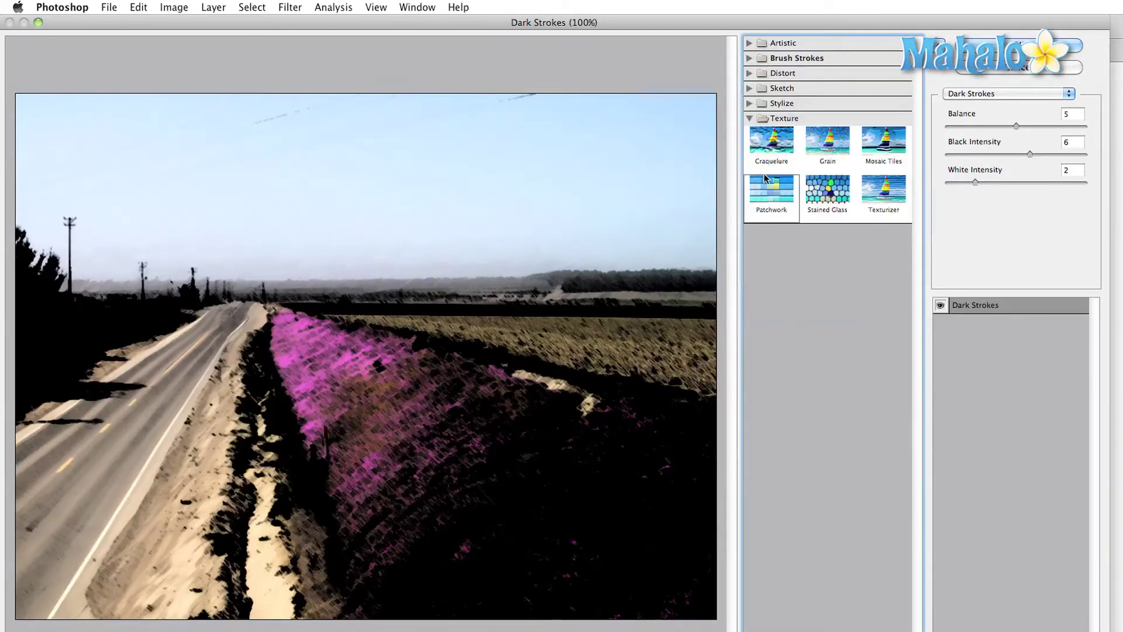
left_click(771, 193)
left_click(781, 158)
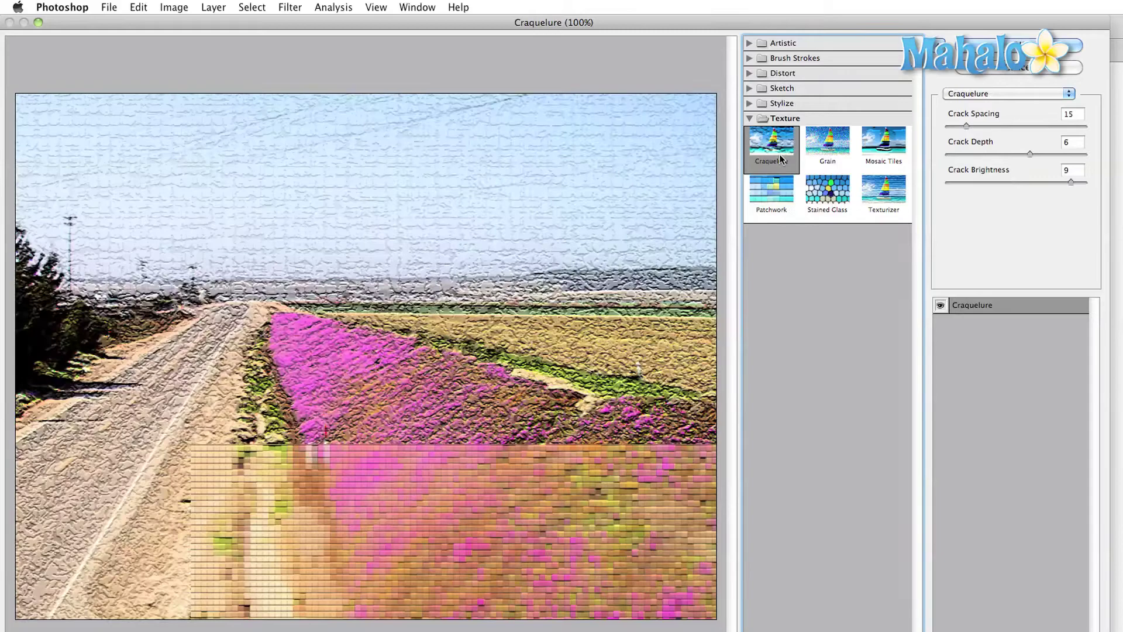
left_click(750, 89)
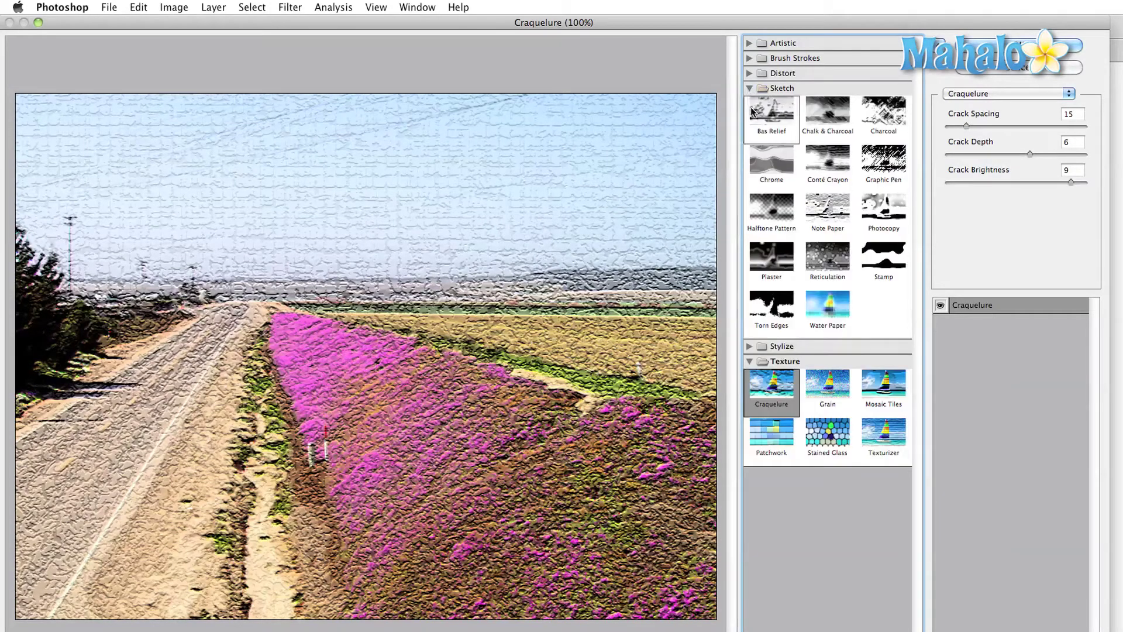
left_click(828, 312)
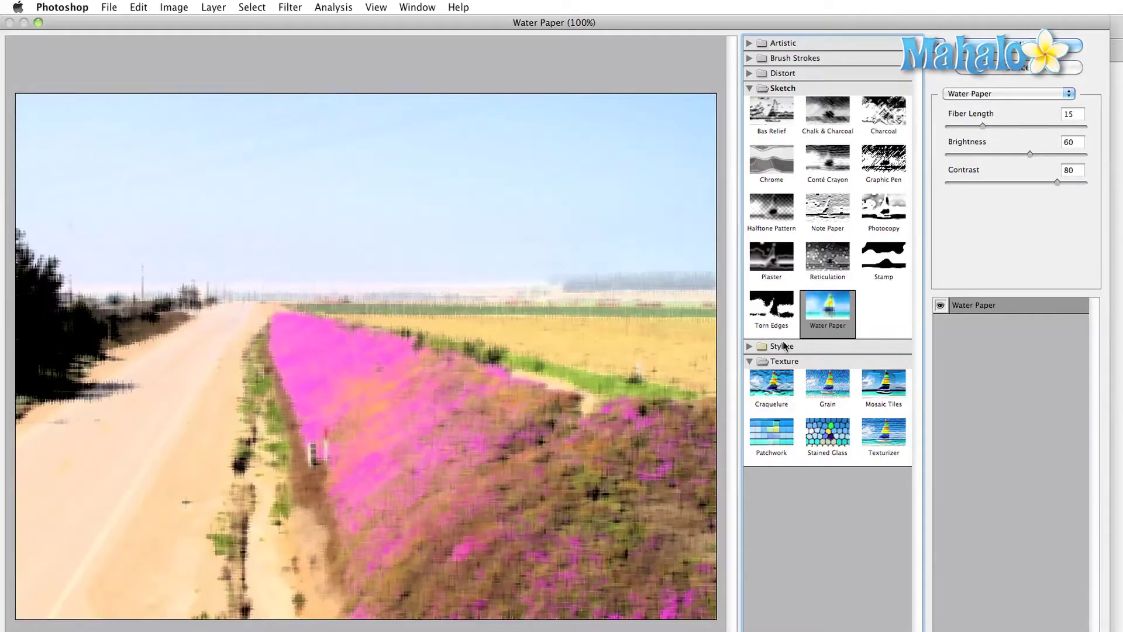
left_click(749, 58)
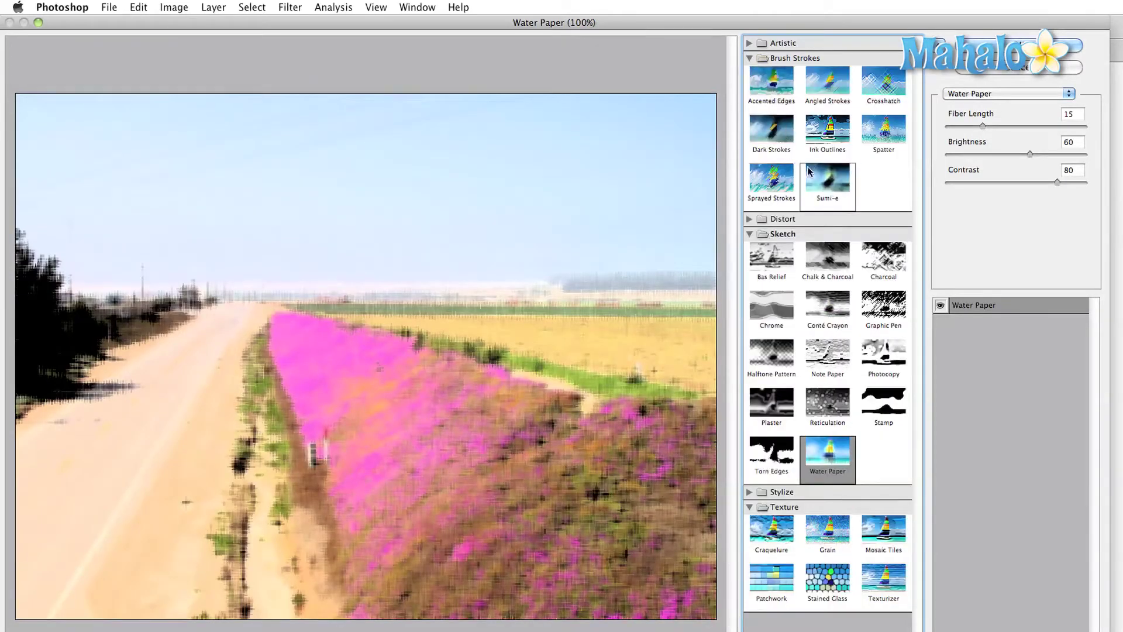
left_click(772, 136)
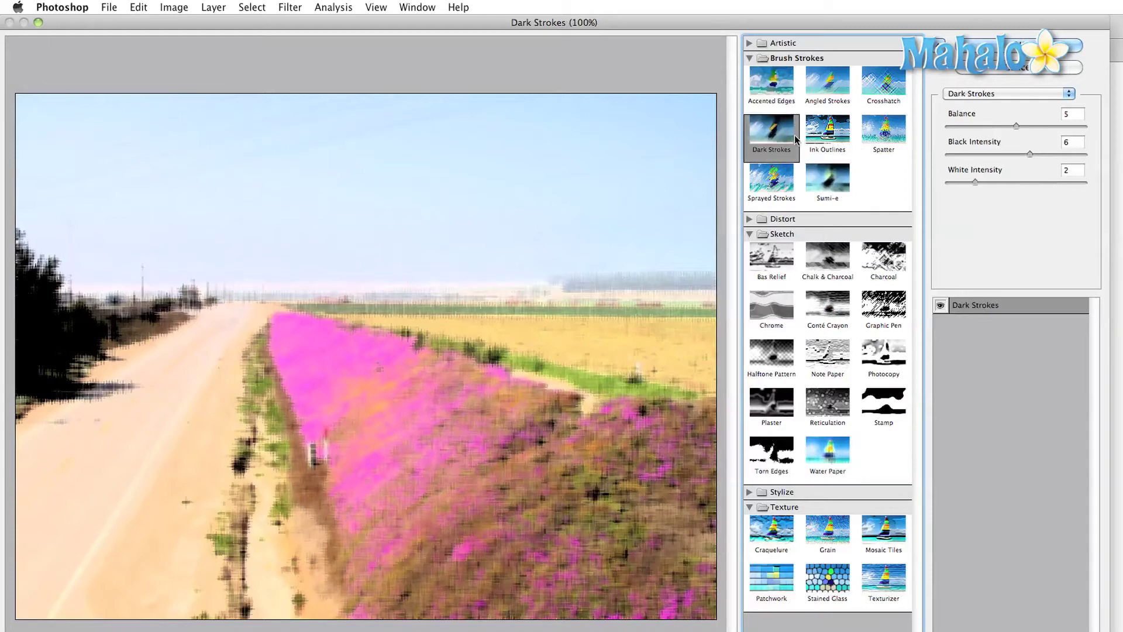
left_click(751, 43)
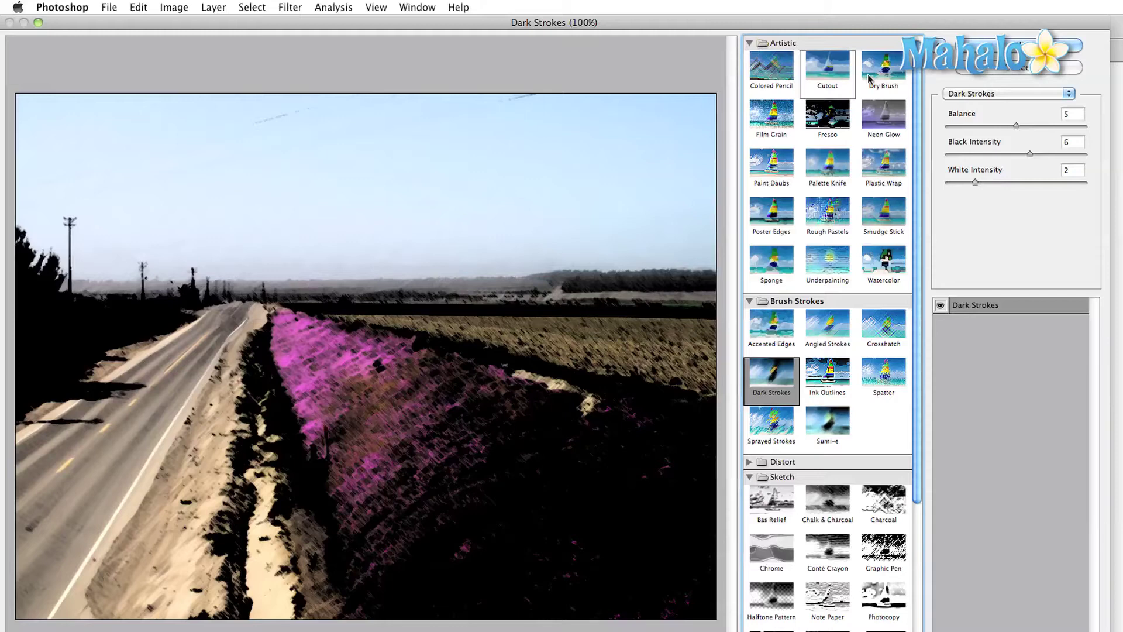
Apply Dry Brush with brush size 1, brush detail 10 and texture 2
left_click(883, 69)
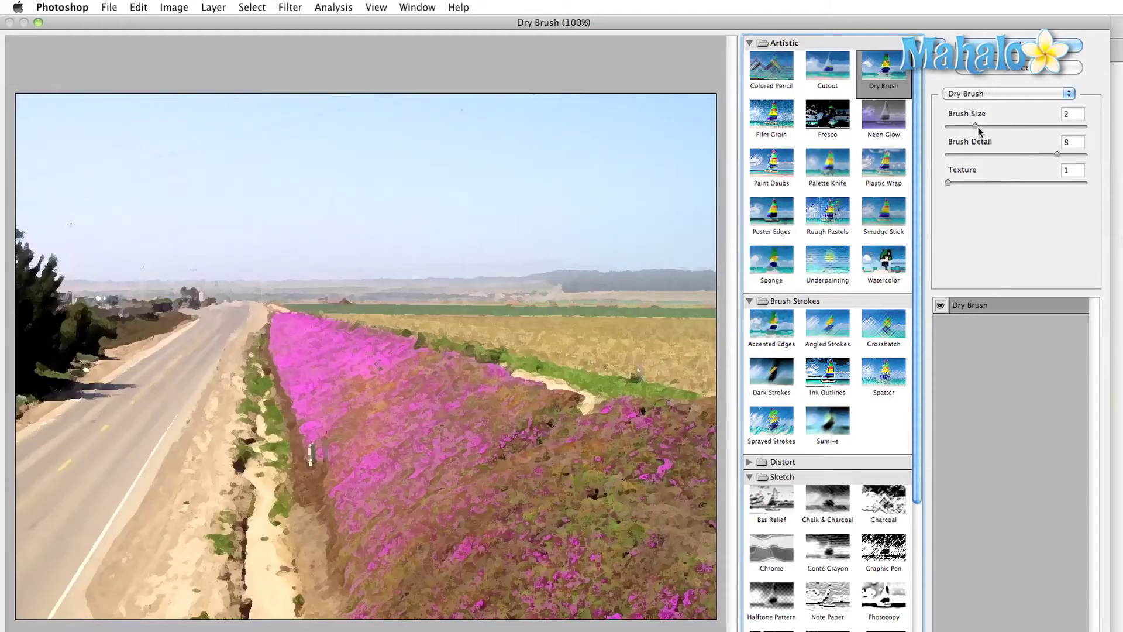
left_click_drag(981, 127, 1032, 126)
left_click(960, 128)
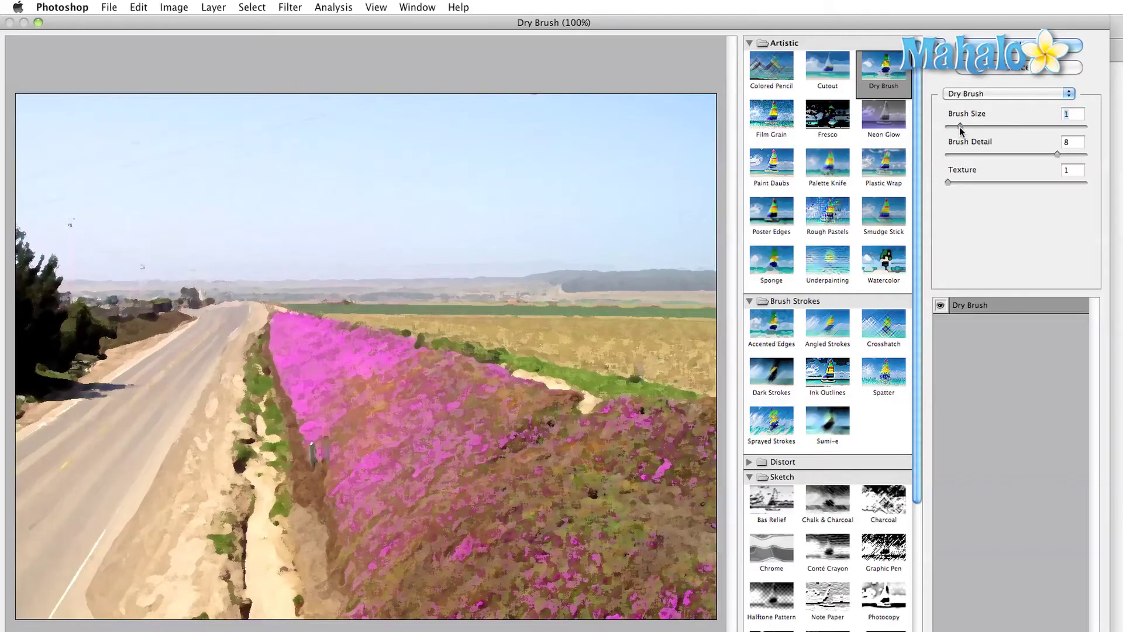
mouse_move(950, 184)
left_mouse_down()
mouse_move(1025, 185)
mouse_move(1085, 155)
left_mouse_up()
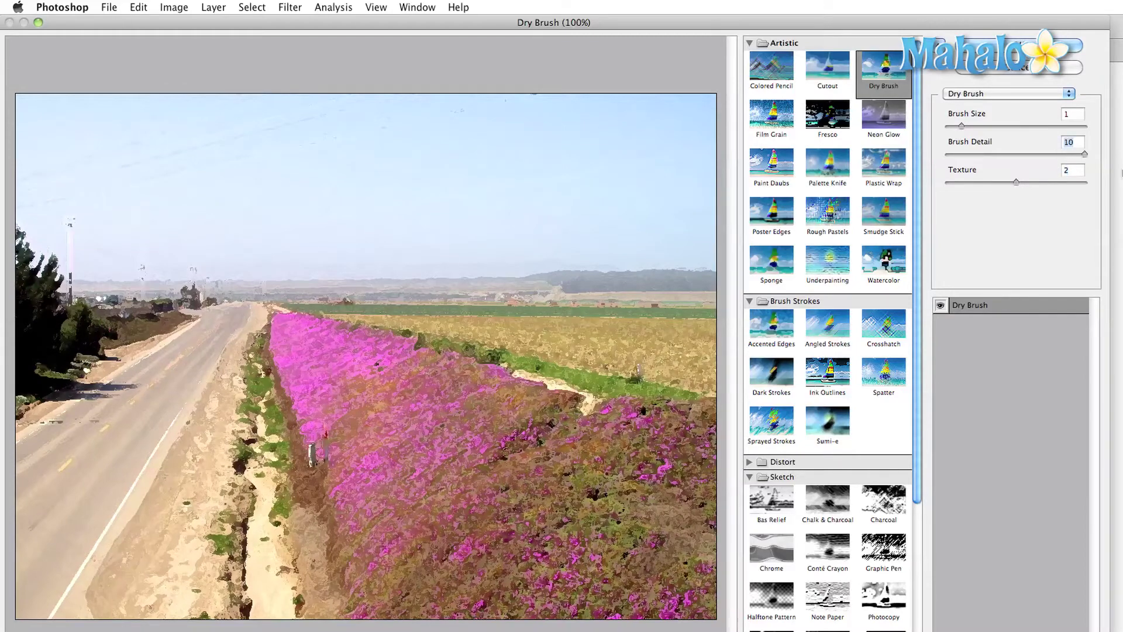
key("Return")
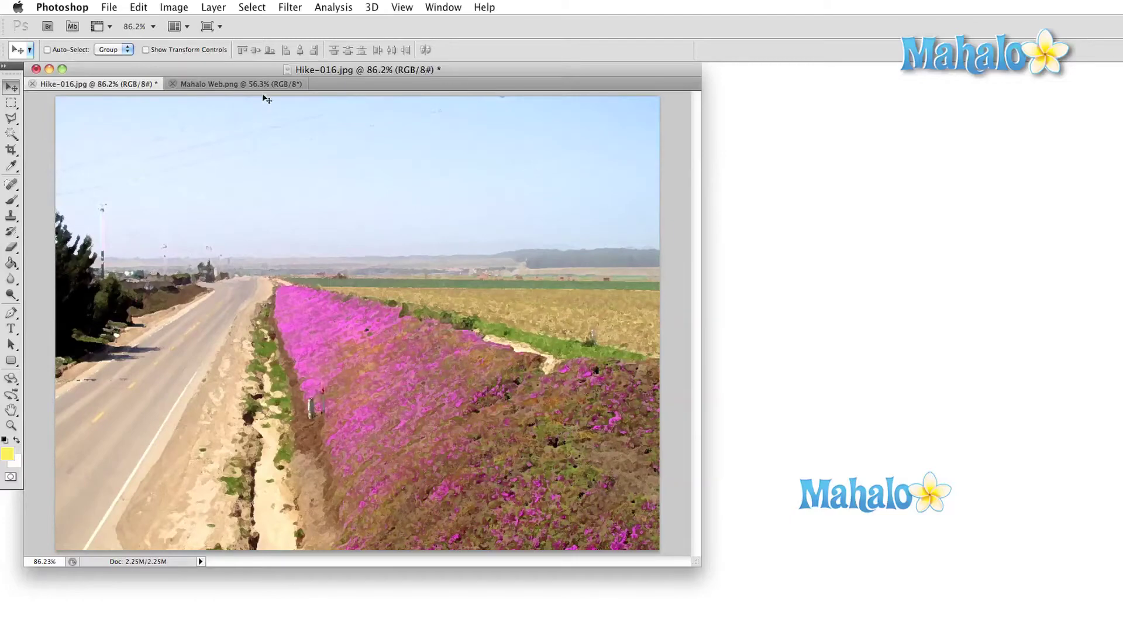
Try several Gaussian Blur radii, cancel the blur, and show the Blur filter list
left_click(290, 7)
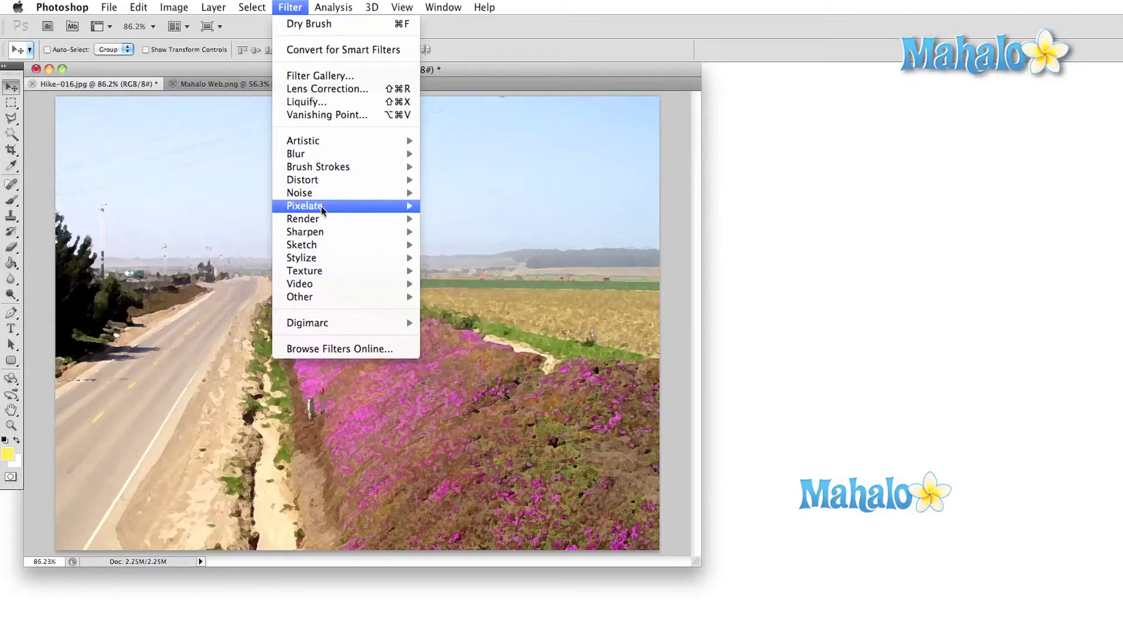
mouse_move(298, 154)
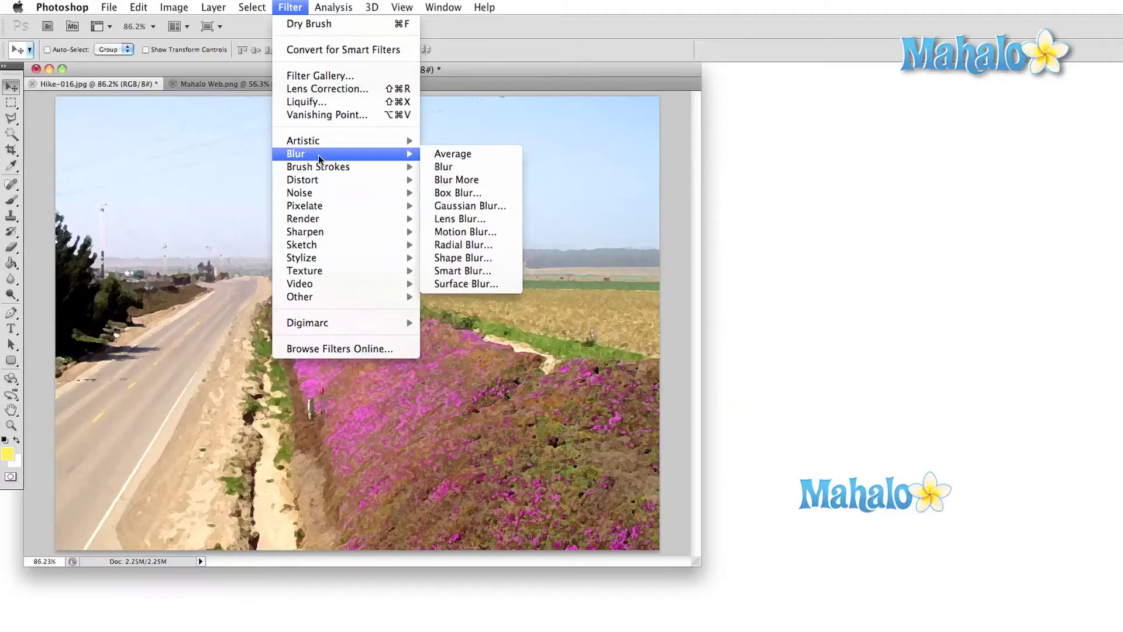
left_click(471, 206)
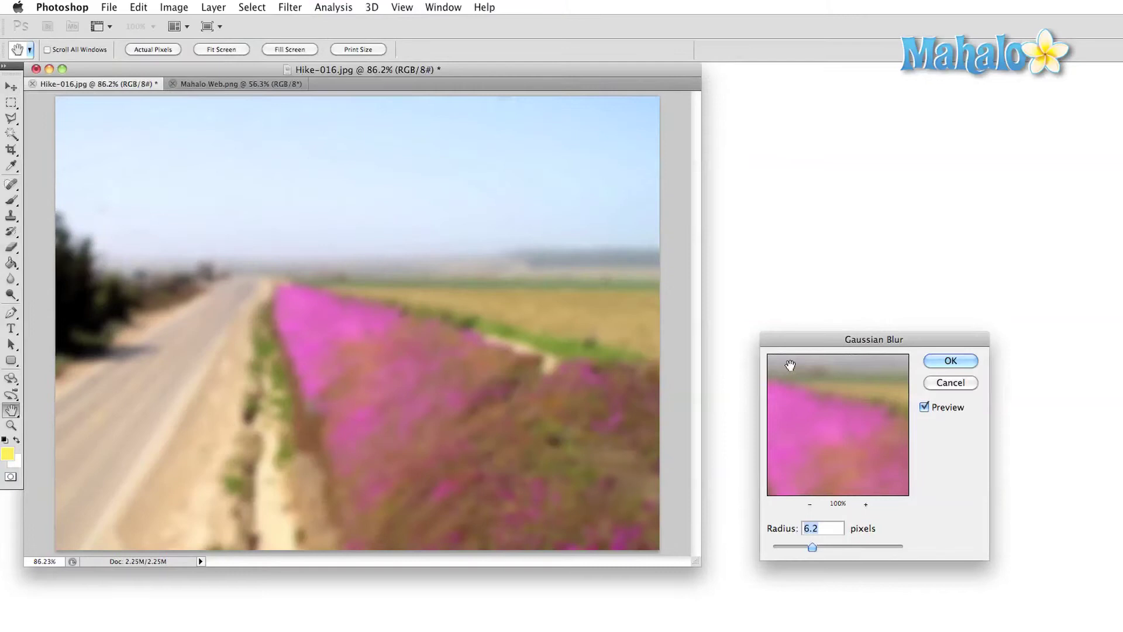
left_click_drag(784, 337, 752, 180)
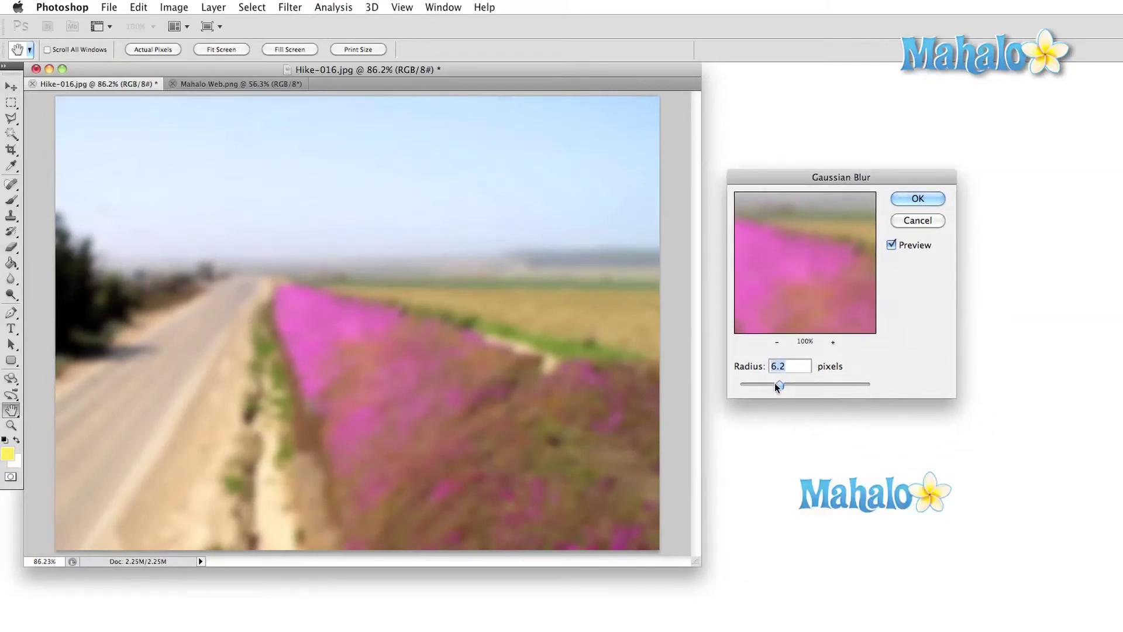
left_click_drag(775, 385, 749, 386)
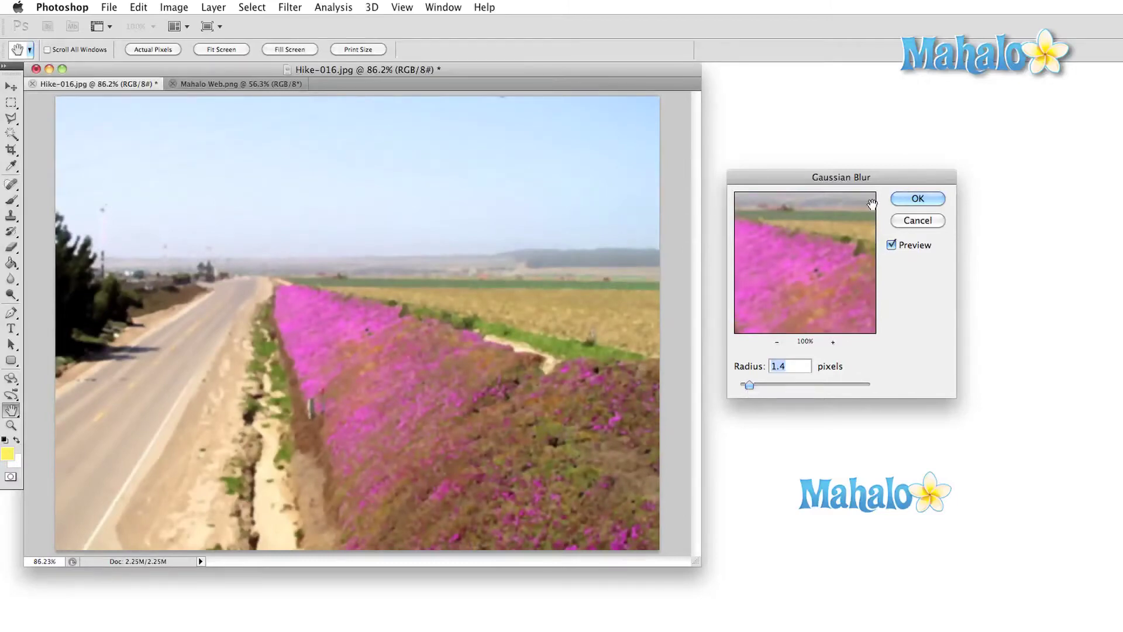
left_click(914, 200)
left_click(918, 220)
left_click(291, 8)
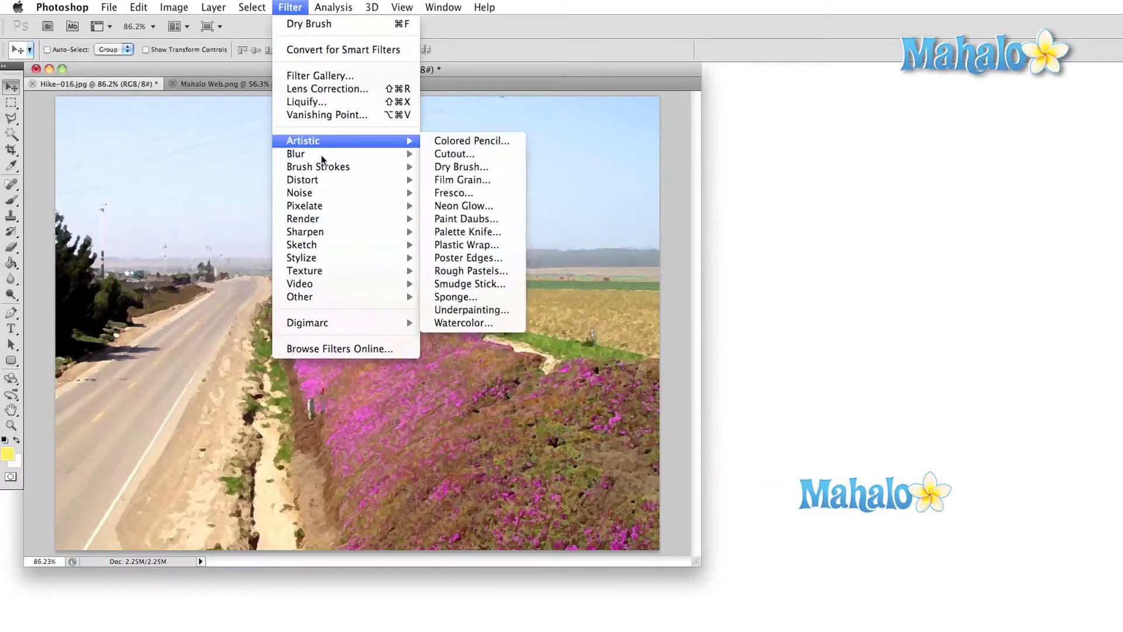
mouse_move(342, 154)
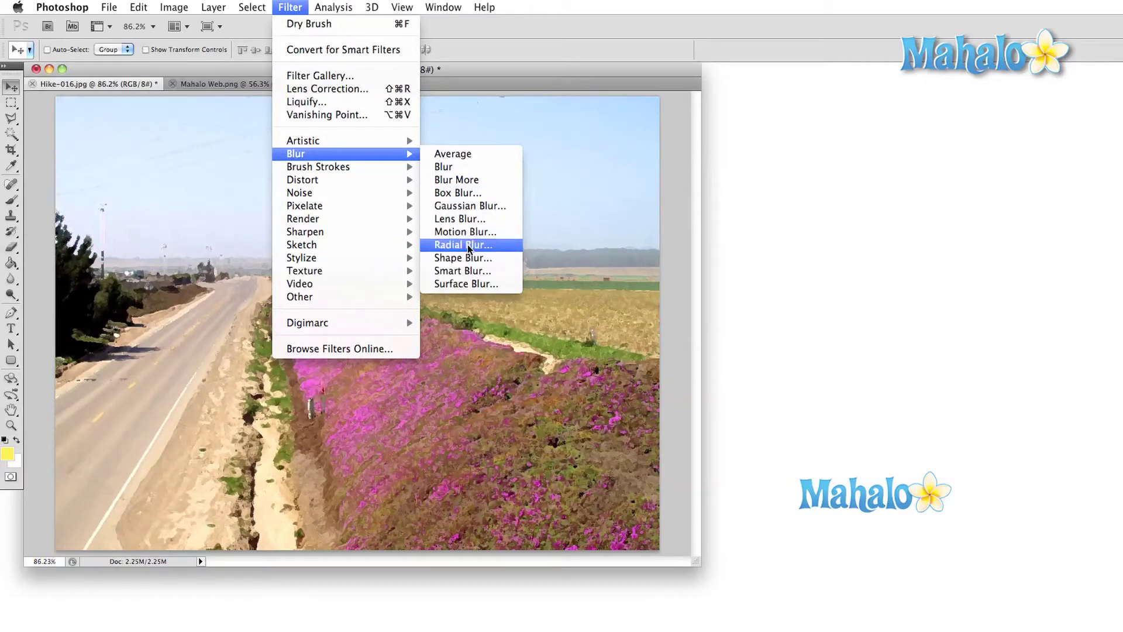
Apply Surface Blur with radius 37 and threshold 2, then undo it
left_click(474, 283)
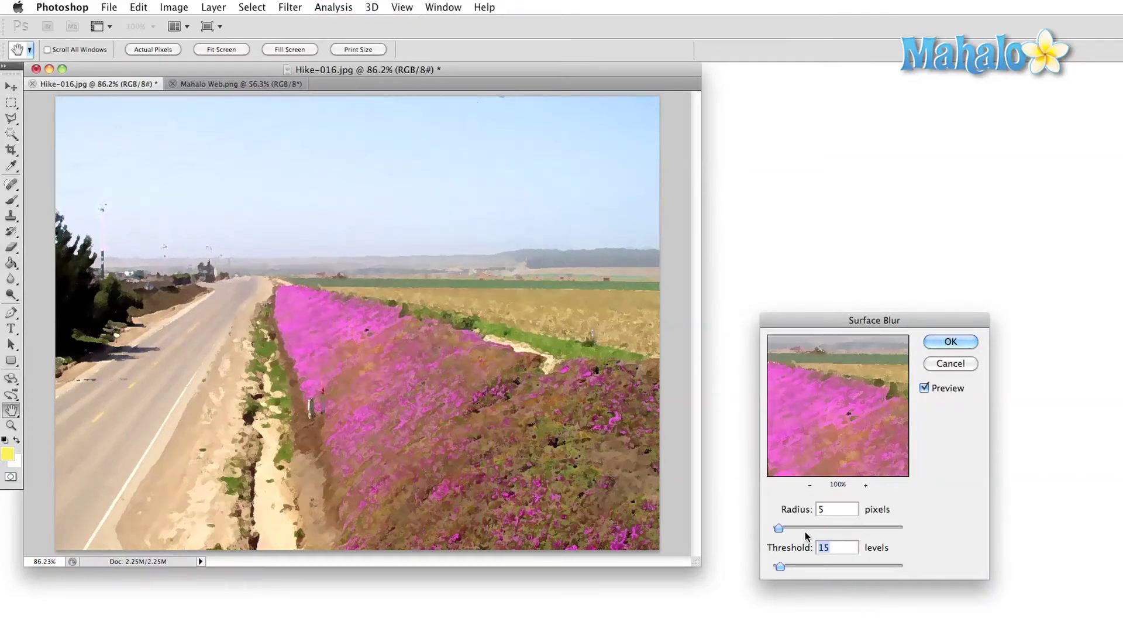
left_click_drag(779, 529, 821, 528)
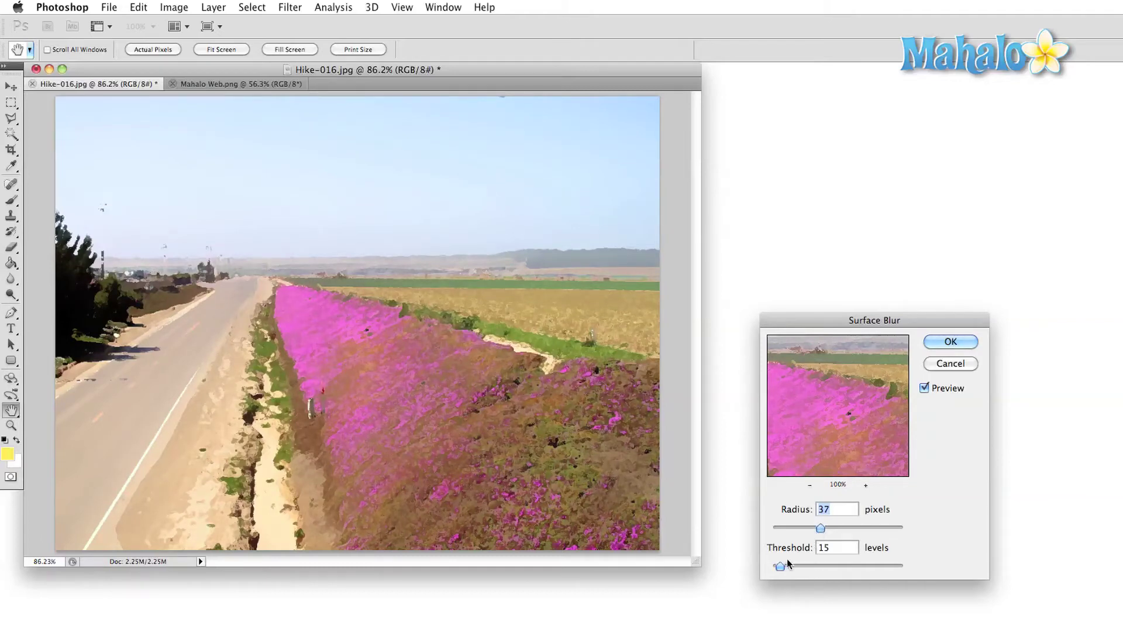
left_click_drag(781, 566, 772, 566)
left_click(950, 341)
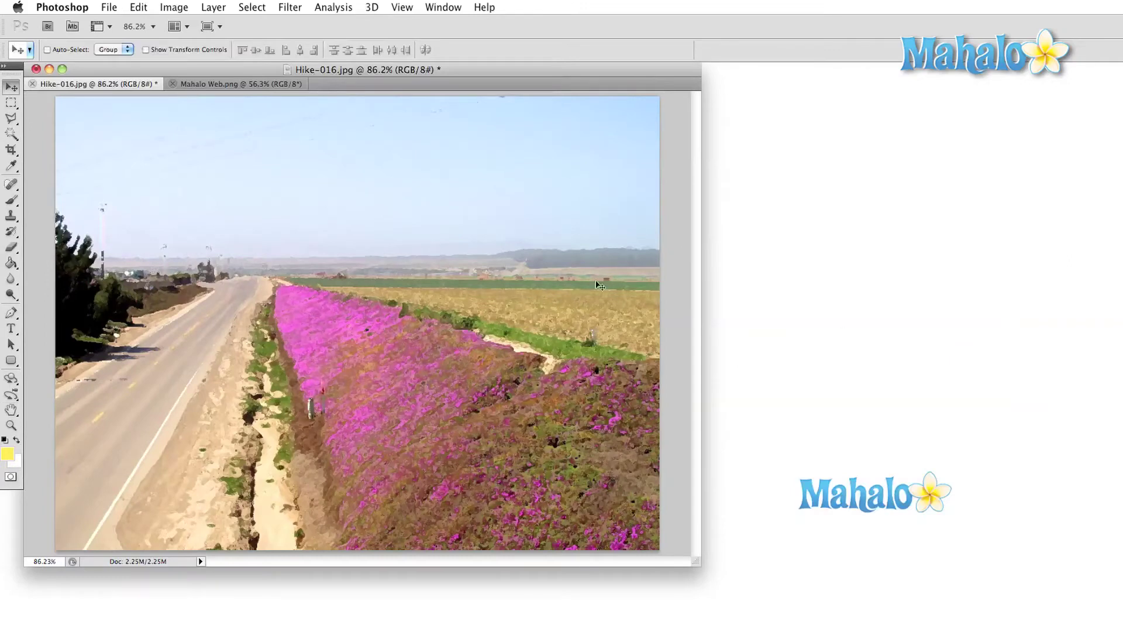
key("super+z")
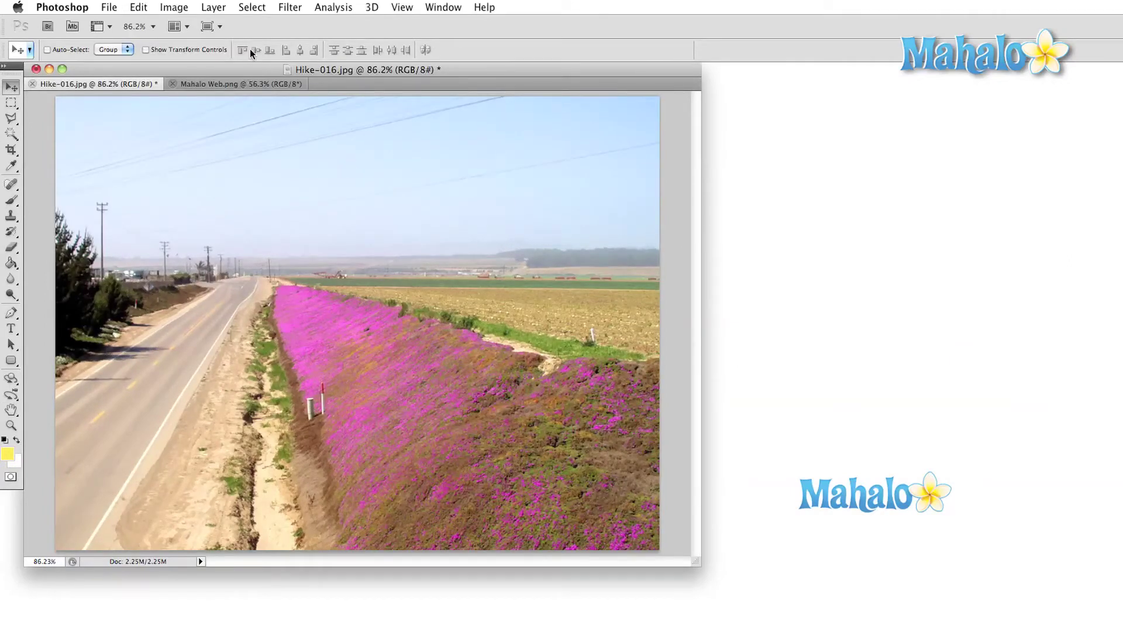
Render Clouds over the photo, then undo it
left_click(289, 7)
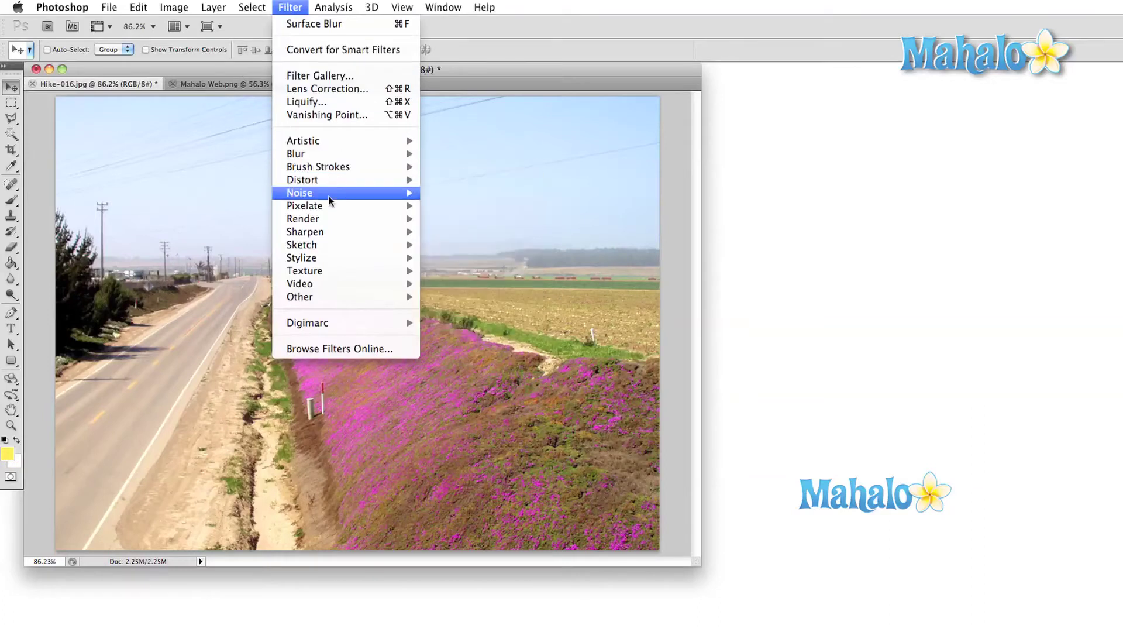
mouse_move(303, 218)
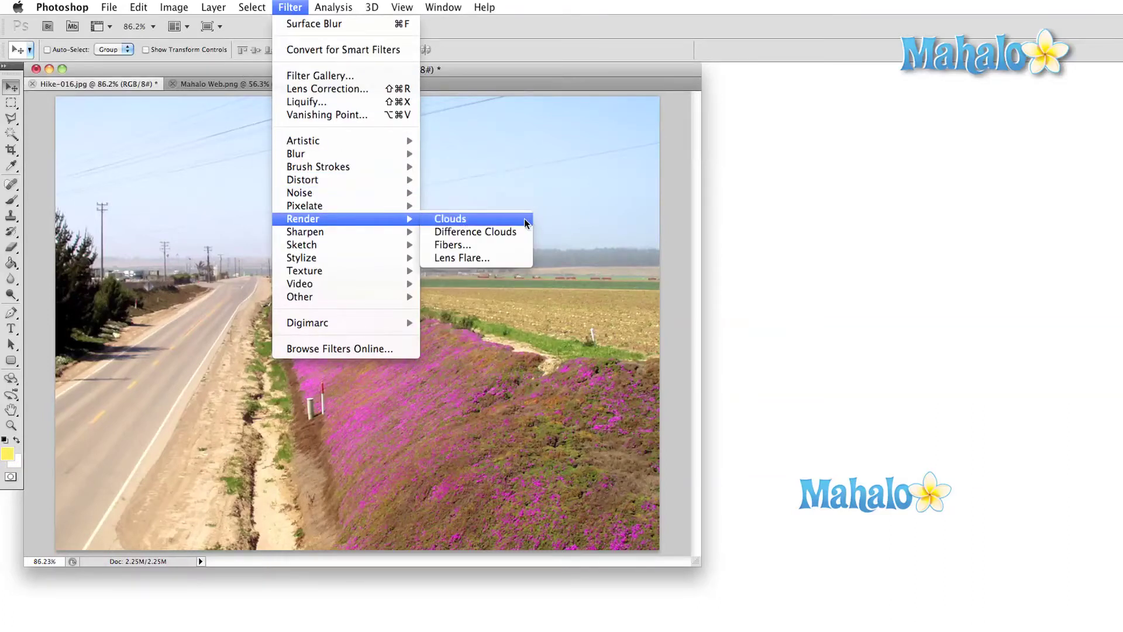
left_click(524, 219)
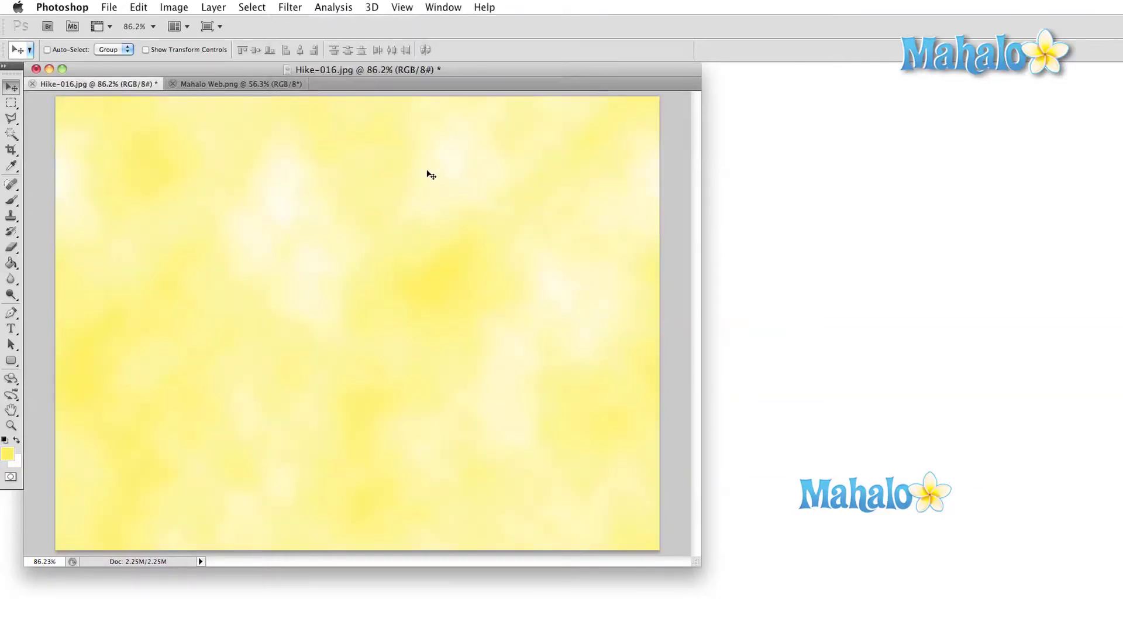
key("super+z")
Render Difference Clouds, undo it, and reset colours to black and white
left_click(290, 7)
mouse_move(316, 219)
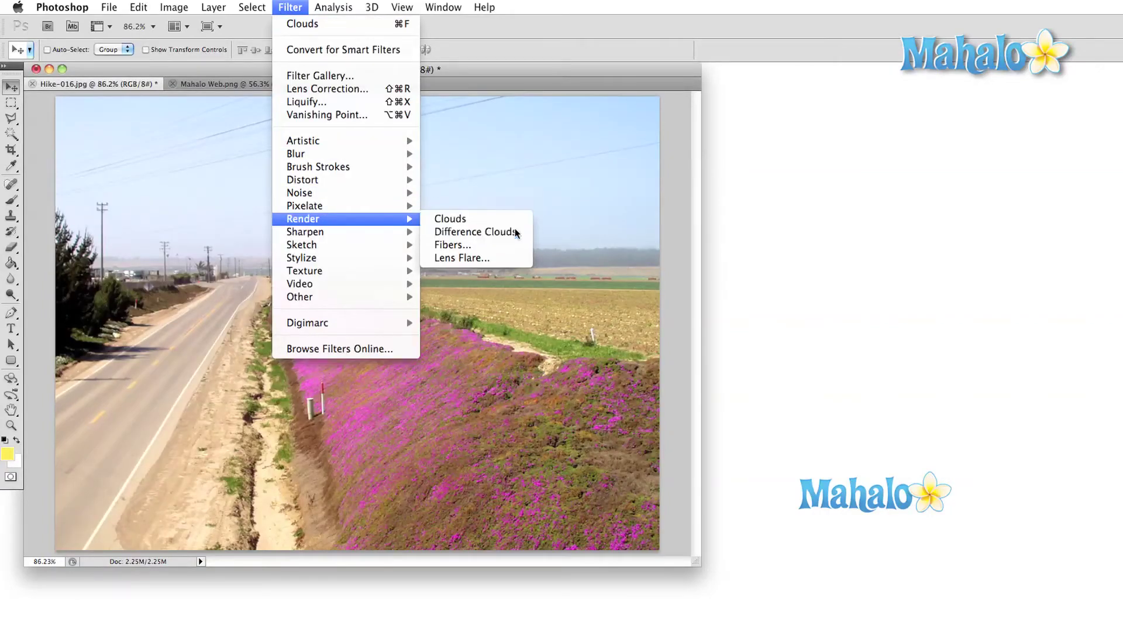
left_click(475, 232)
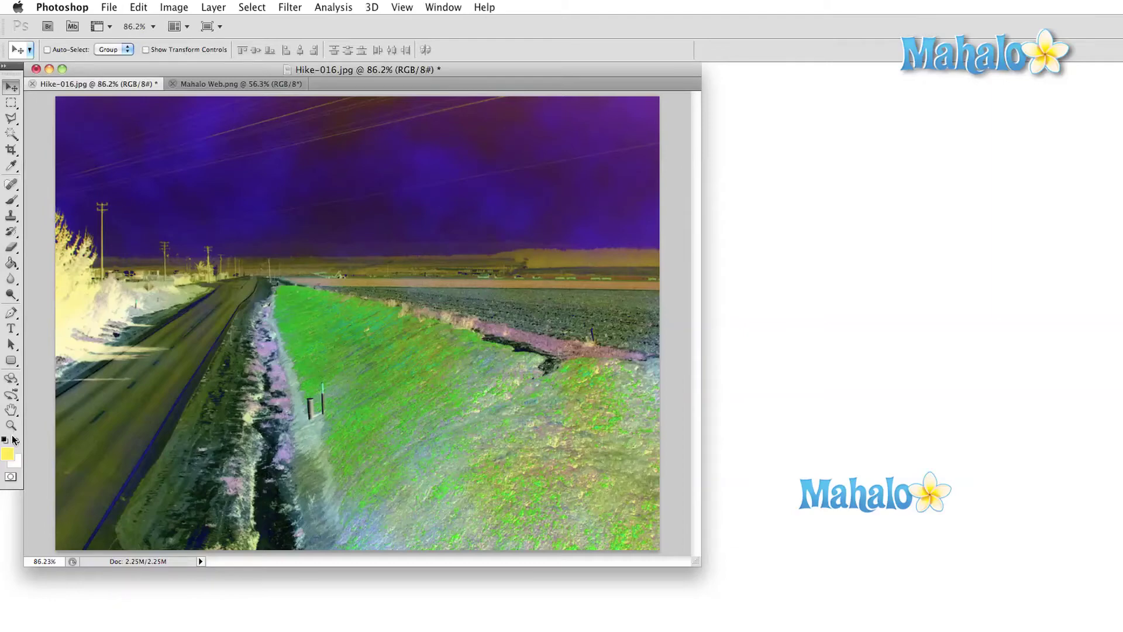
key("d")
key("super+z")
left_click(290, 7)
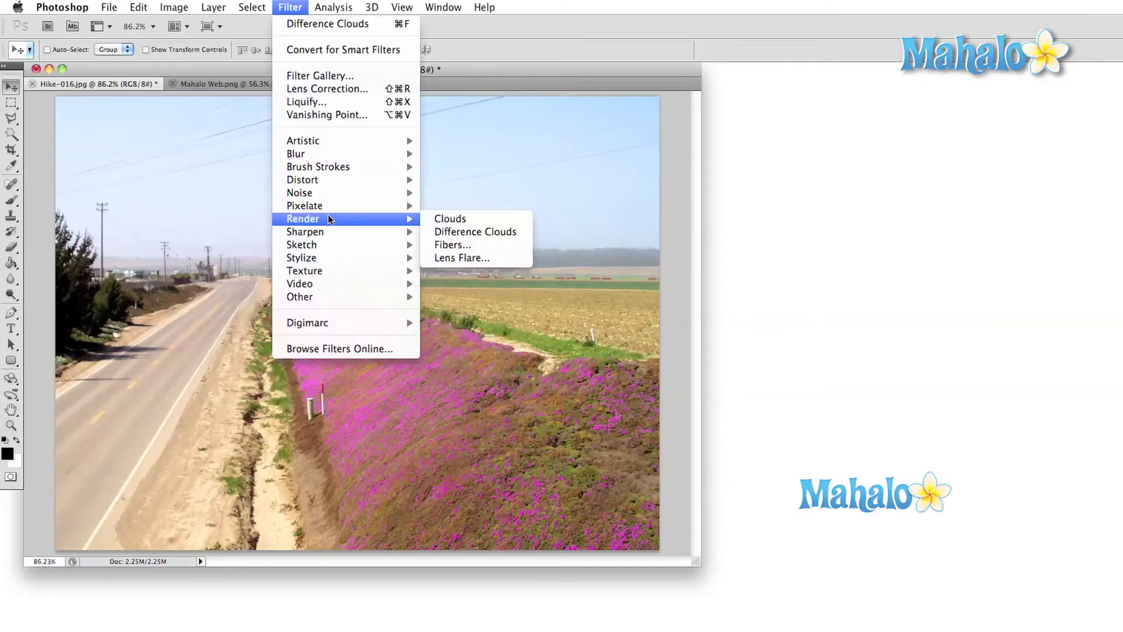
Apply Add Noise at 49.5% and undo it, then preview Mosaic at cell size 8
left_click(463, 192)
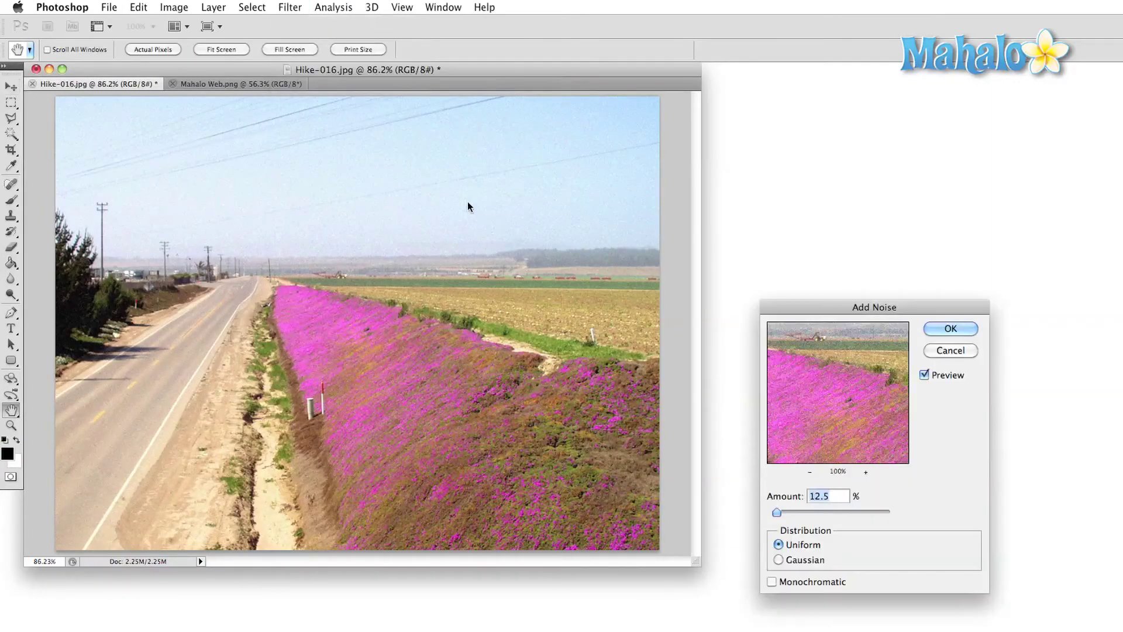
left_click(840, 512)
left_click(788, 511)
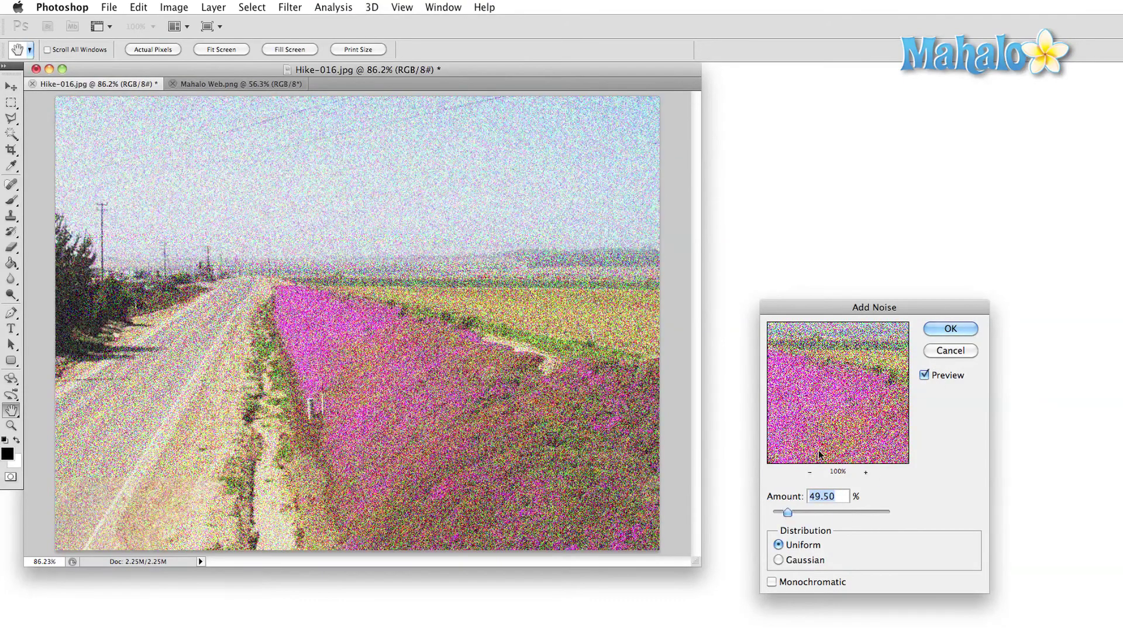
left_click(951, 328)
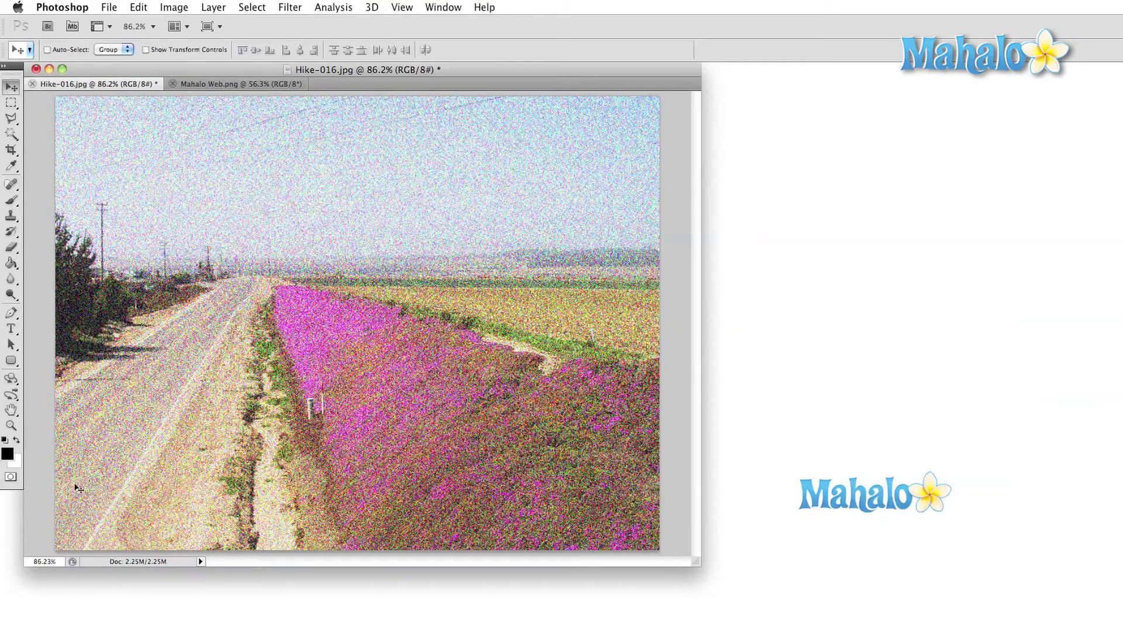
key("super+z")
left_click(290, 8)
mouse_move(305, 206)
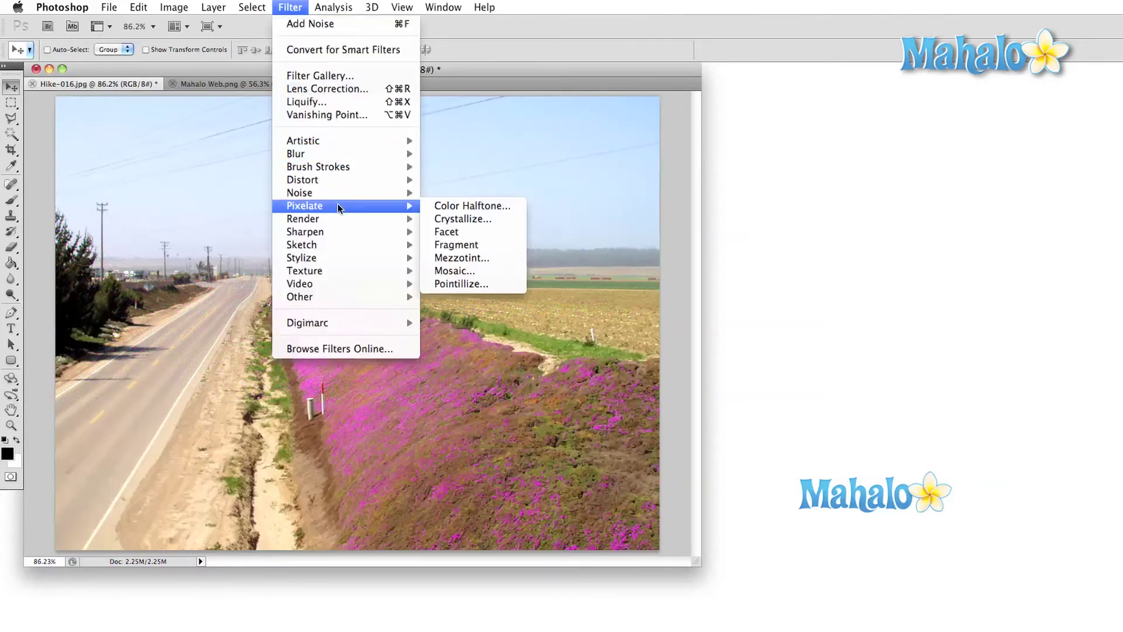
left_click(453, 270)
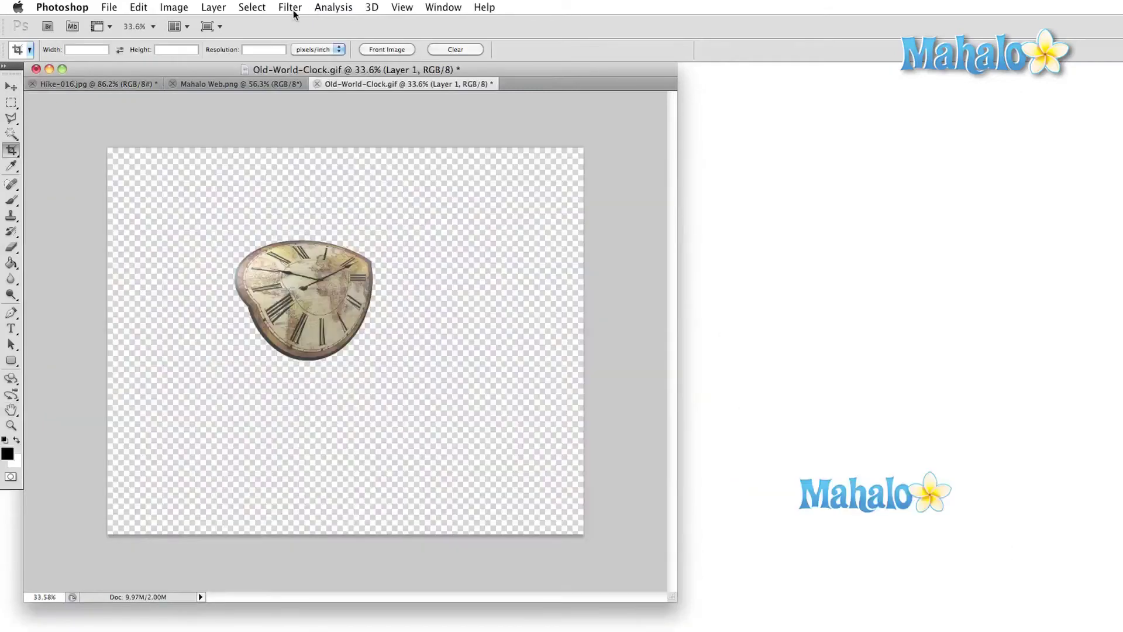
Open Liquify on the Old-World-Clock image and warp its bottom edge downward and left
left_click(290, 7)
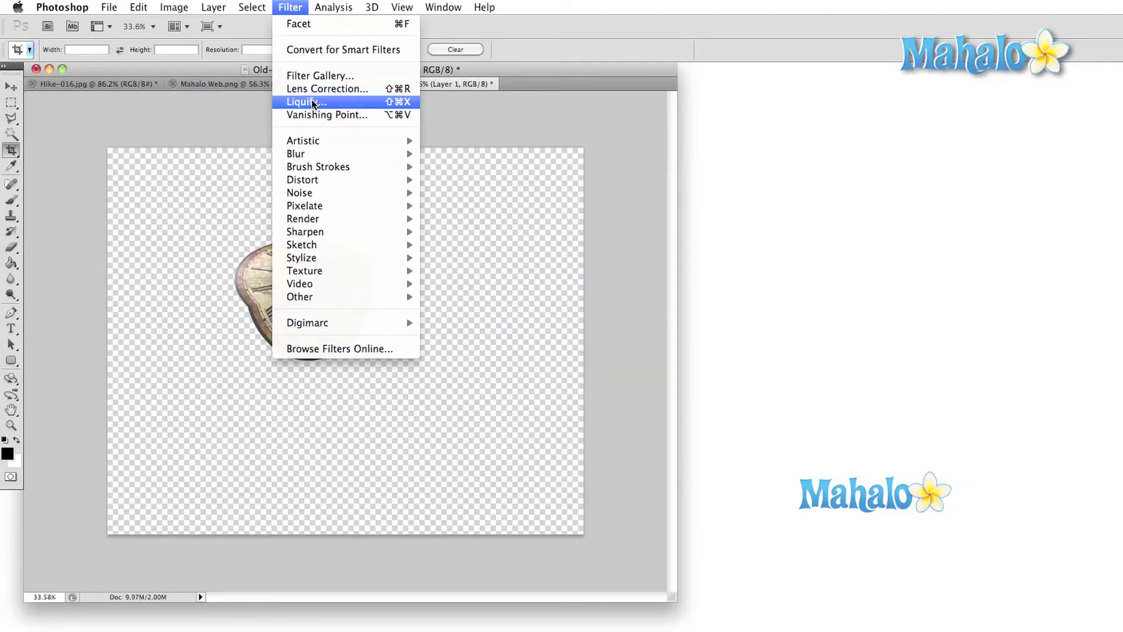
left_click(313, 102)
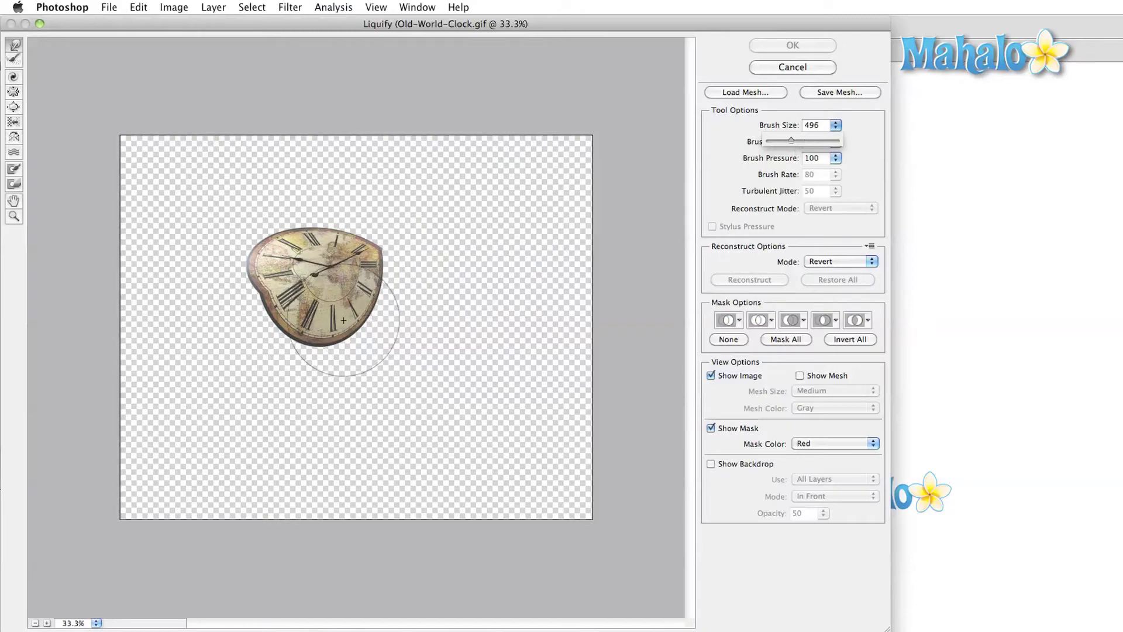
left_click_drag(367, 310, 332, 378)
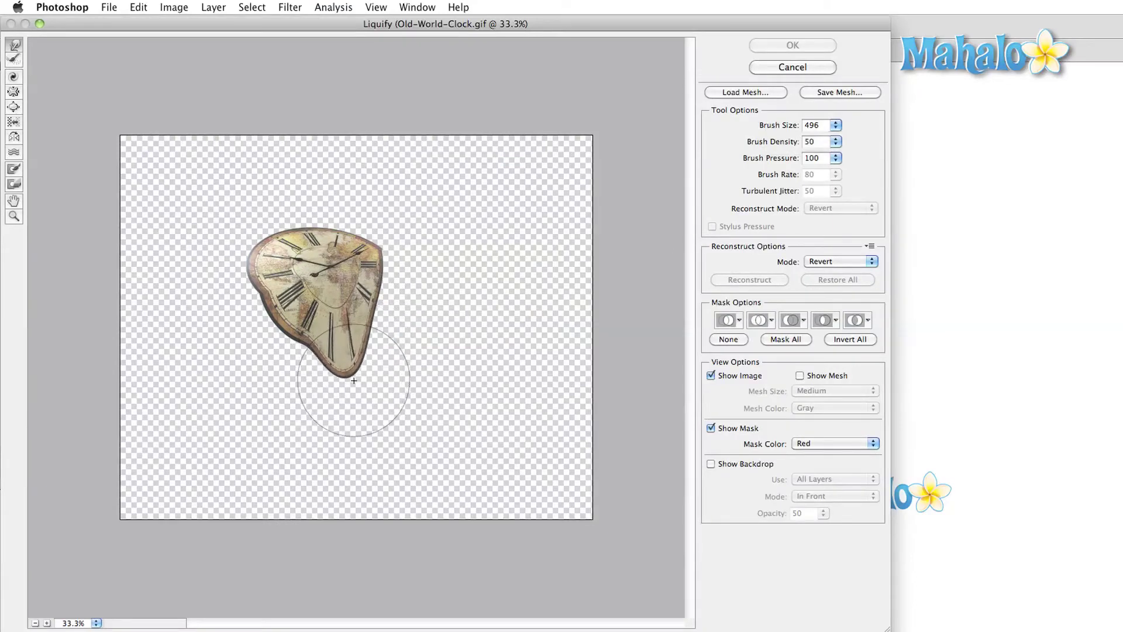
left_click_drag(308, 337, 282, 346)
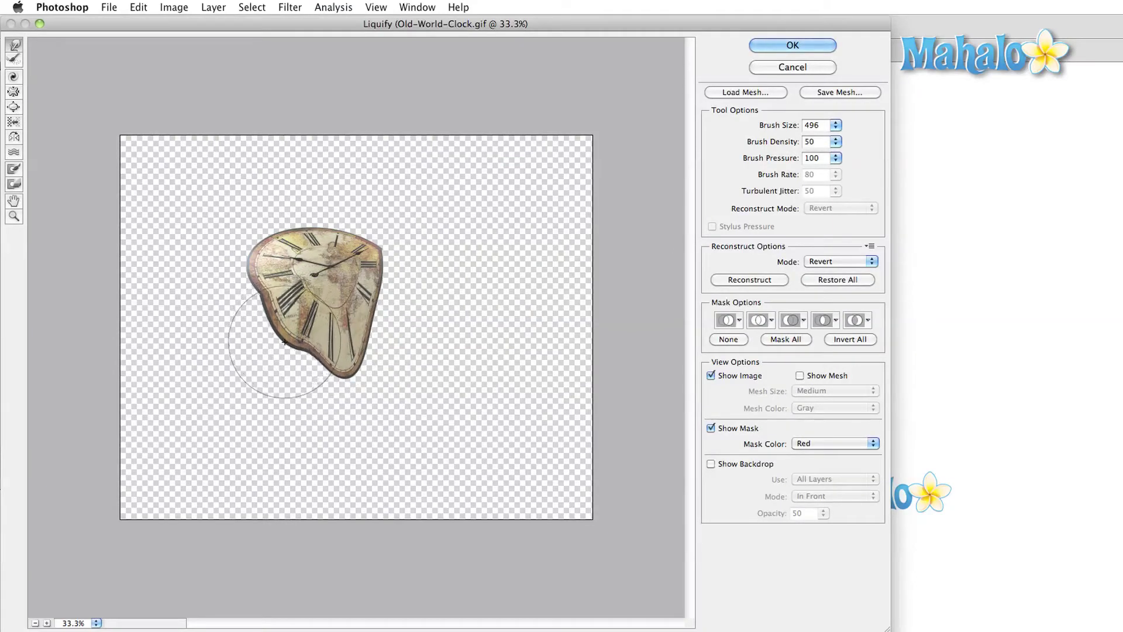